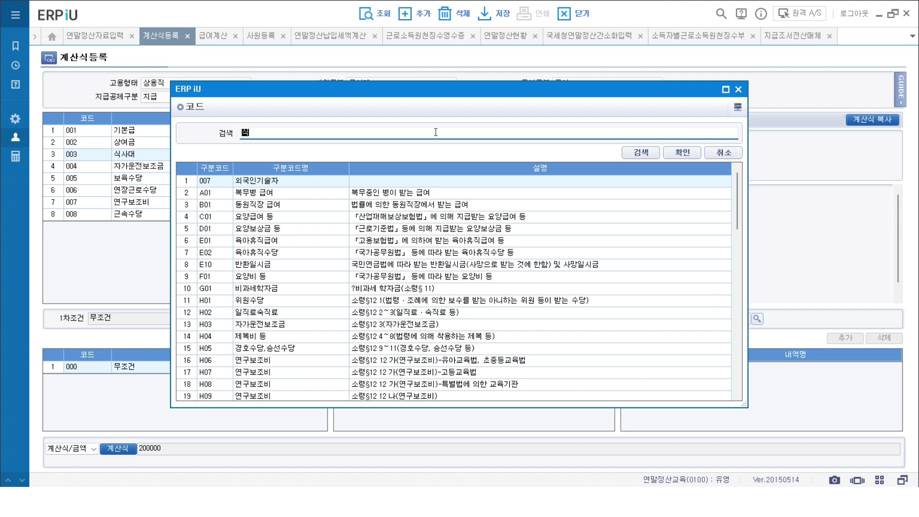
Search the non-taxable codes for 식사대, assign code P01 to the 식사대 pay item, and save it
{"action": "type", "text": "사대"}
{"action": "key", "text": "Return"}
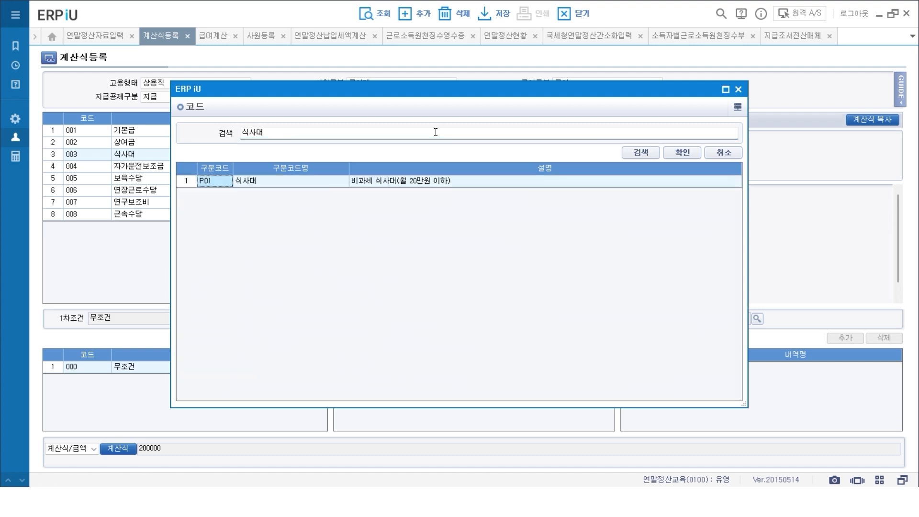
{"action": "left_click", "coordinate": [407, 181]}
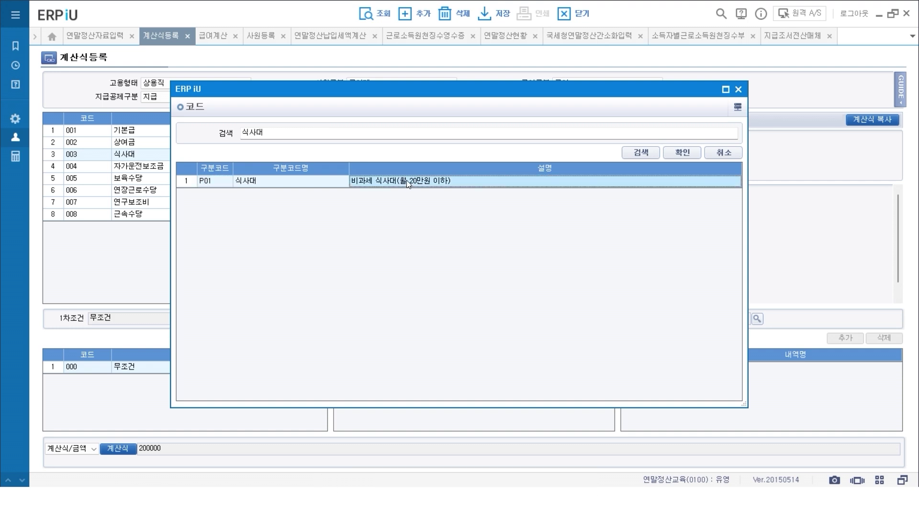
{"action": "left_click", "coordinate": [675, 153]}
{"action": "left_click", "coordinate": [492, 14]}
{"action": "left_click", "coordinate": [459, 282]}
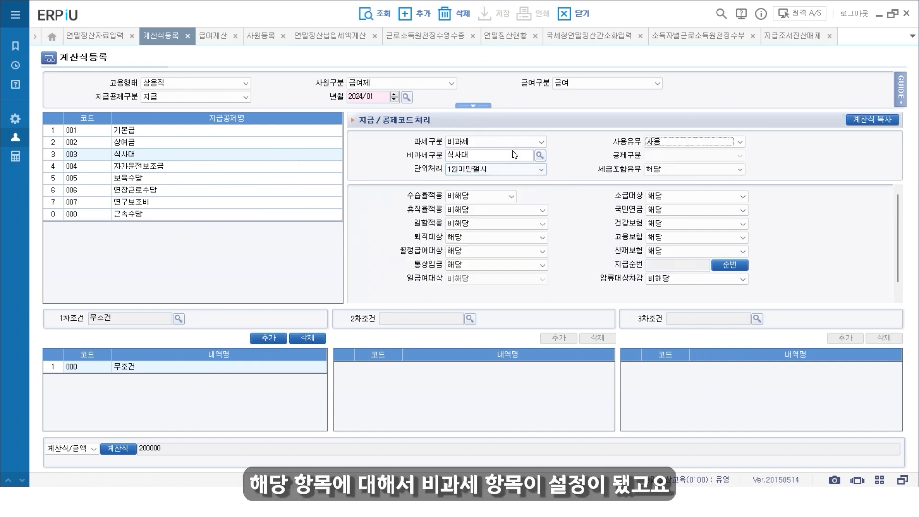
In 급여계산, retrieve the payroll data for 귀속년월 2024/12
{"action": "left_click", "coordinate": [213, 43]}
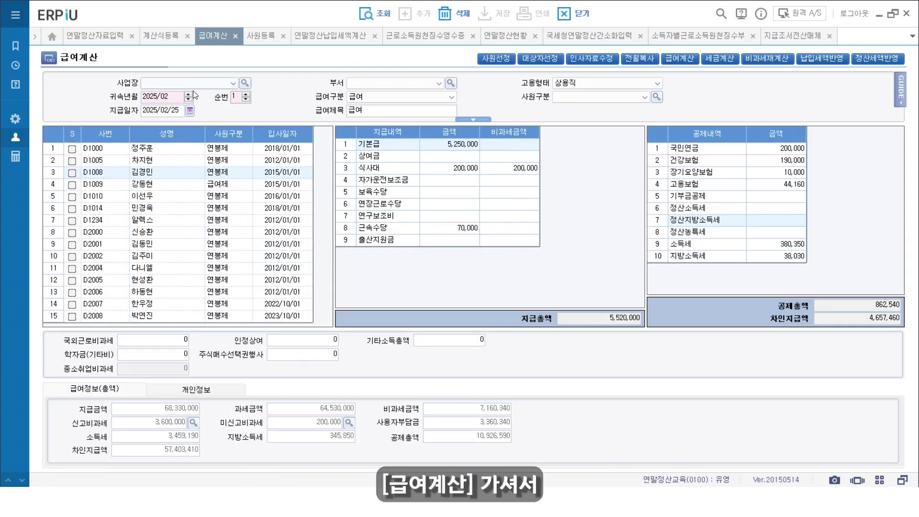
{"action": "type", "text": "202412"}
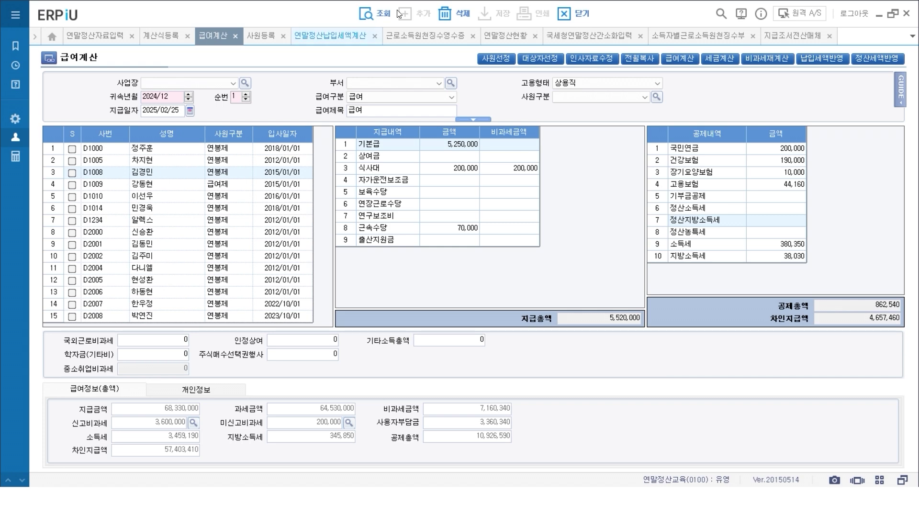
{"action": "left_click", "coordinate": [374, 17]}
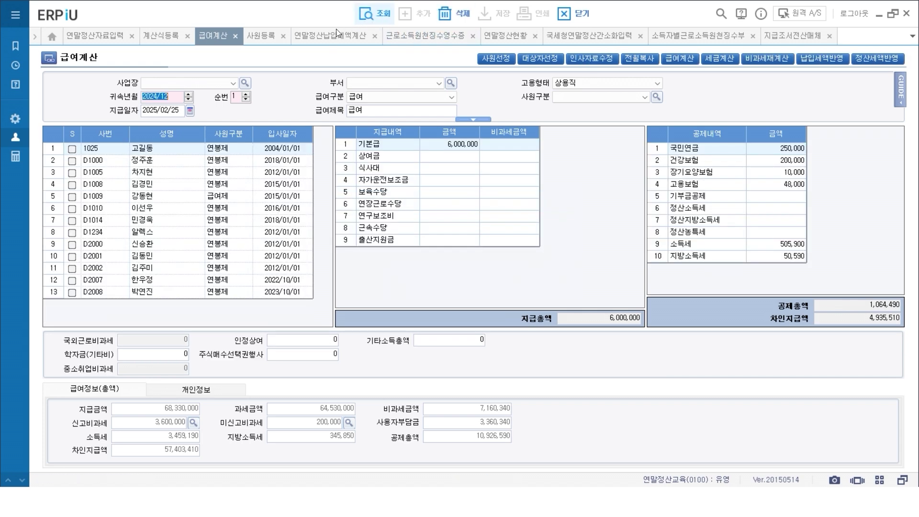
Mark the 급여제 employee in the fifth row and run 비과세재계산 for that employee
{"action": "left_click", "coordinate": [159, 185]}
{"action": "left_click", "coordinate": [88, 198]}
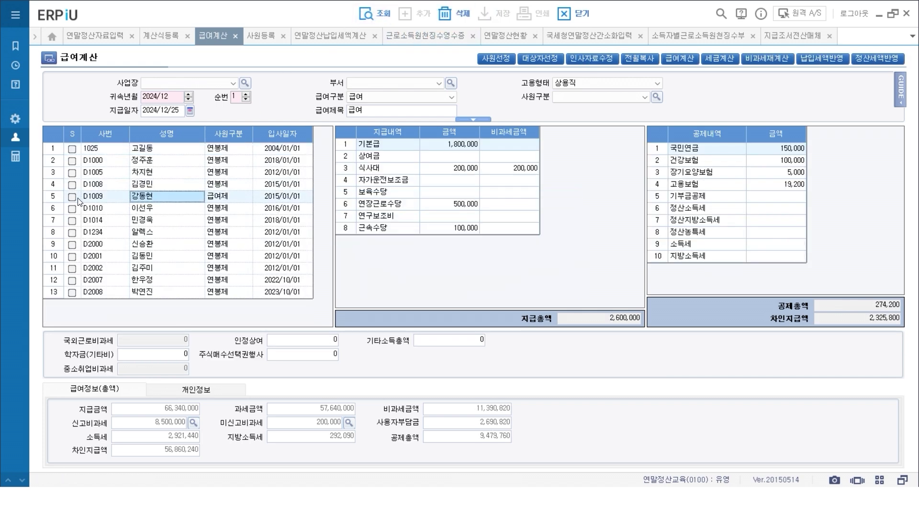
{"action": "left_click", "coordinate": [72, 197]}
{"action": "left_click", "coordinate": [748, 64]}
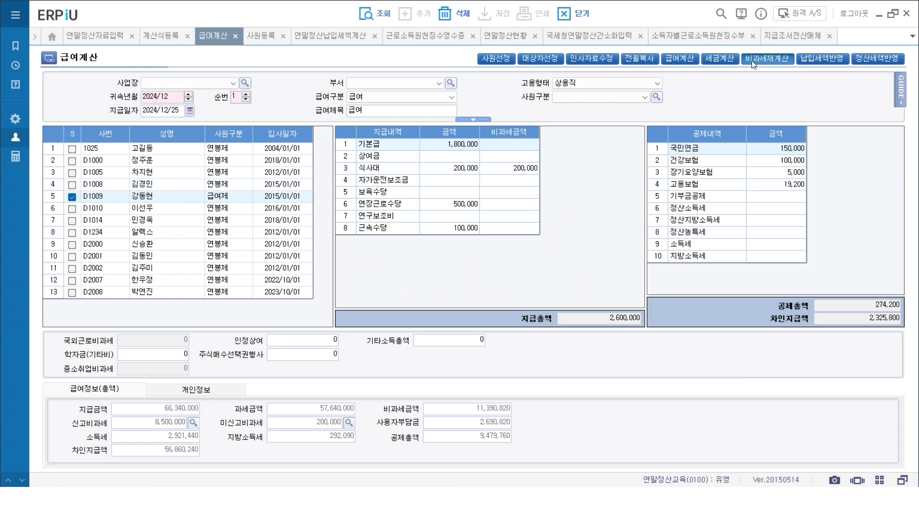
{"action": "left_click", "coordinate": [427, 296]}
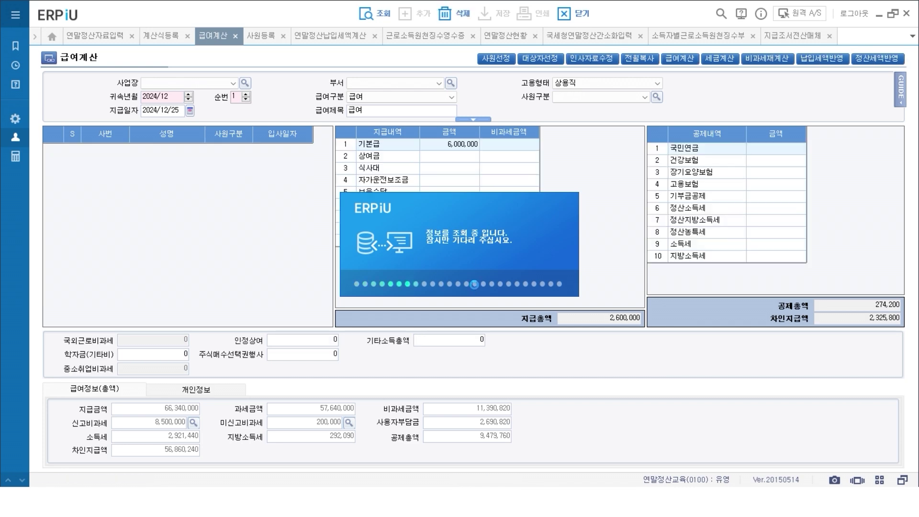
Check the employee's 식사대 non-taxable amount and the individual 신고비과세 breakdown, then close the breakdown
{"action": "left_click", "coordinate": [476, 171]}
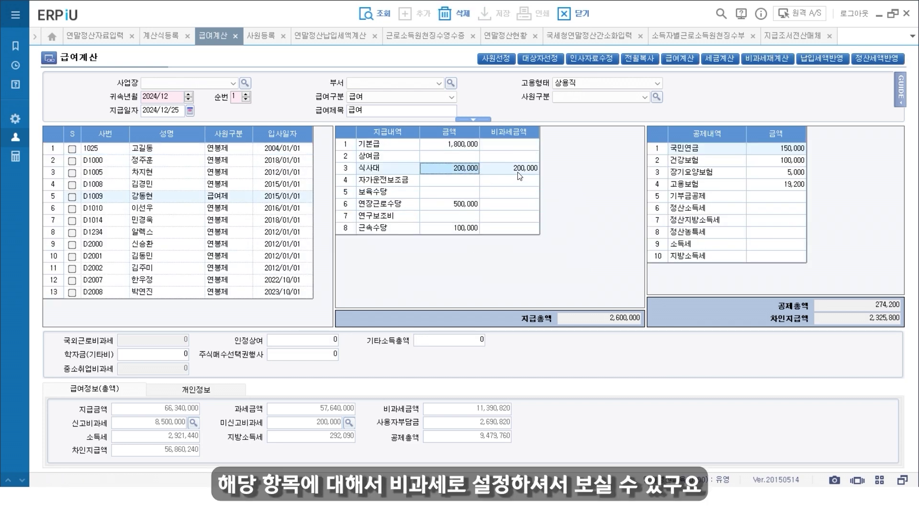
{"action": "left_click", "coordinate": [201, 392]}
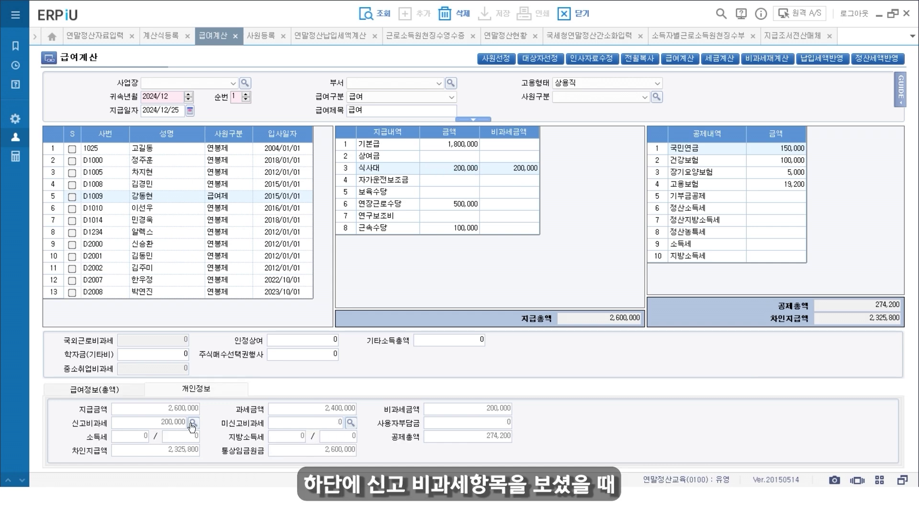
{"action": "left_click", "coordinate": [193, 423]}
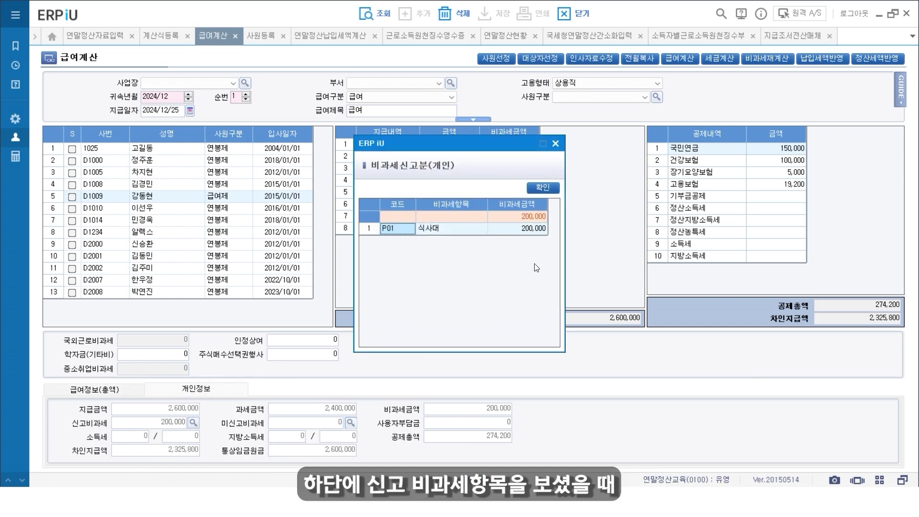
{"action": "left_click", "coordinate": [556, 143]}
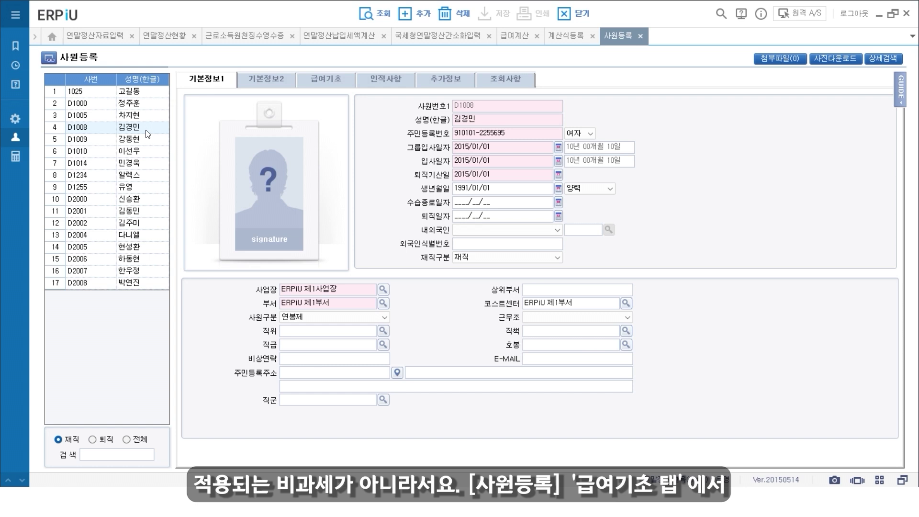
In the fourth employee's 급여기초 data, set 국외근로여부 to 해당 with the 소령§16①1(국외근로) 100만원 limit
{"action": "left_click", "coordinate": [323, 81]}
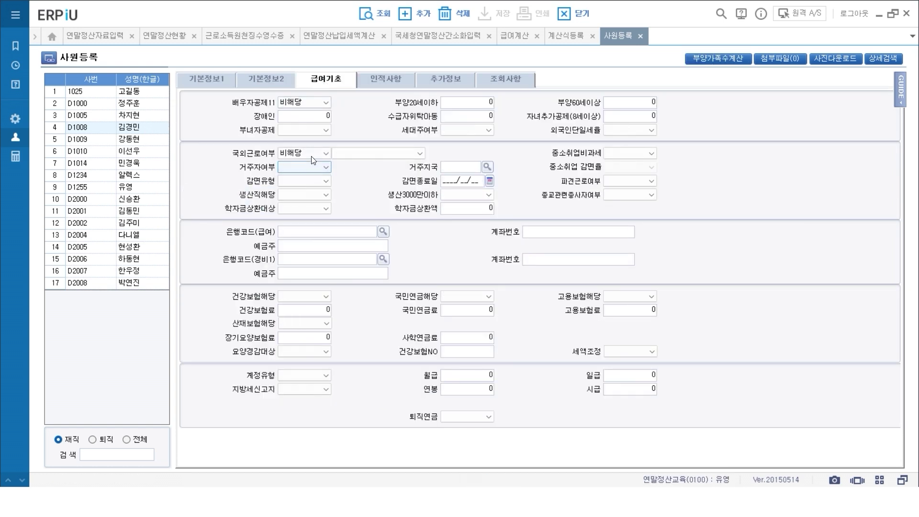
{"action": "left_click", "coordinate": [312, 154]}
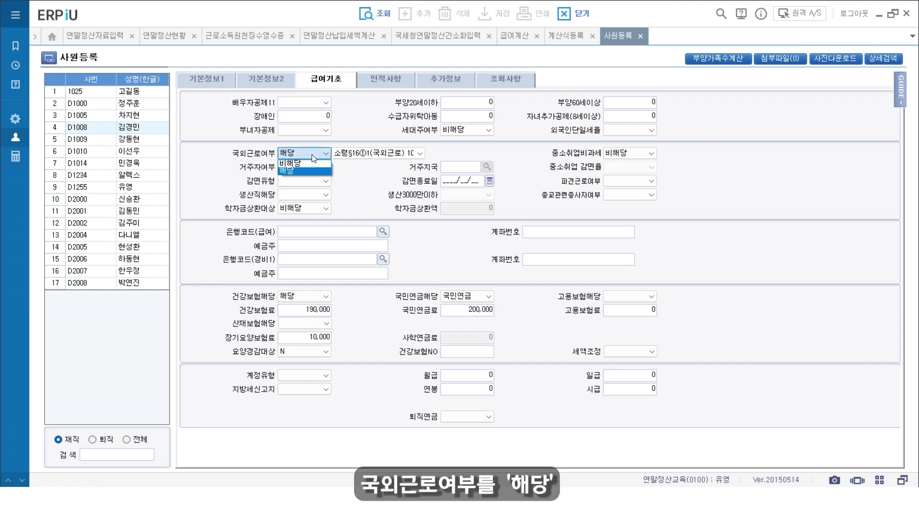
{"action": "left_click", "coordinate": [304, 169]}
{"action": "left_click", "coordinate": [357, 153]}
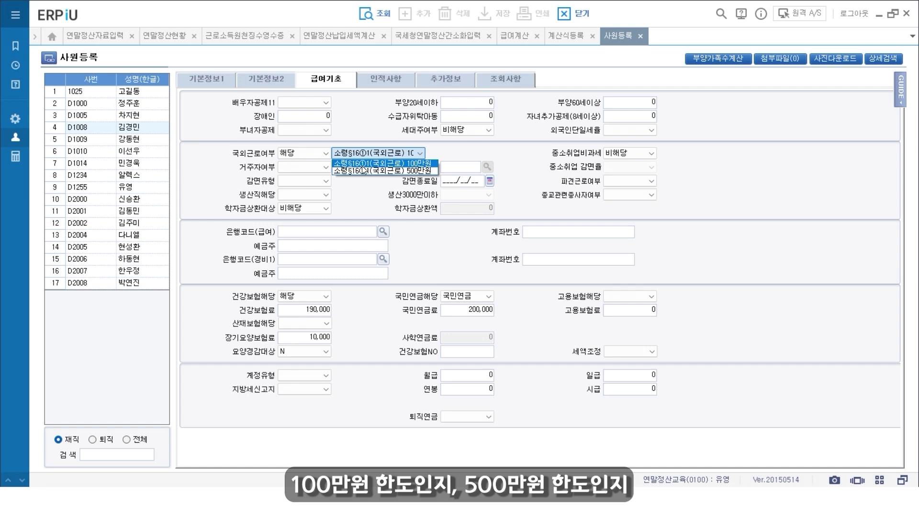
{"action": "left_click", "coordinate": [364, 165]}
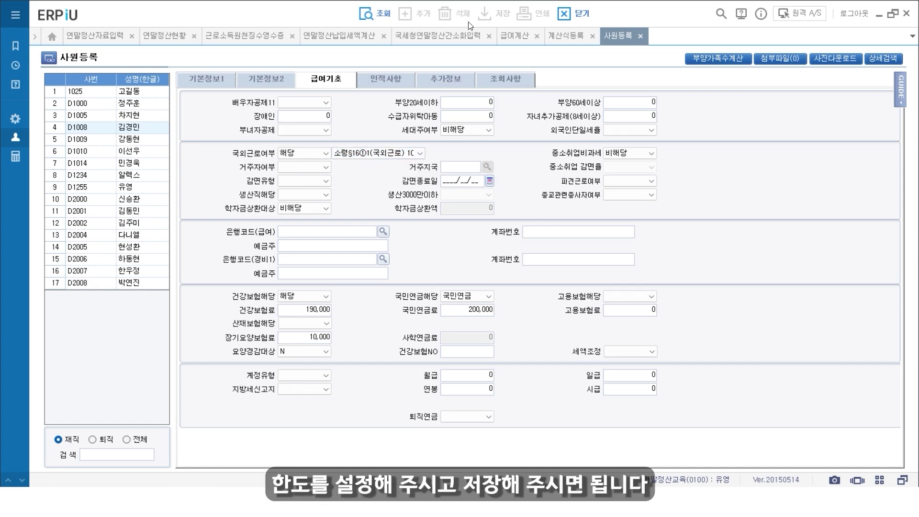
Run 급여계산 on the 2024/12 payroll for the employee in the fourth row
{"action": "left_click", "coordinate": [511, 35]}
{"action": "left_click", "coordinate": [71, 184]}
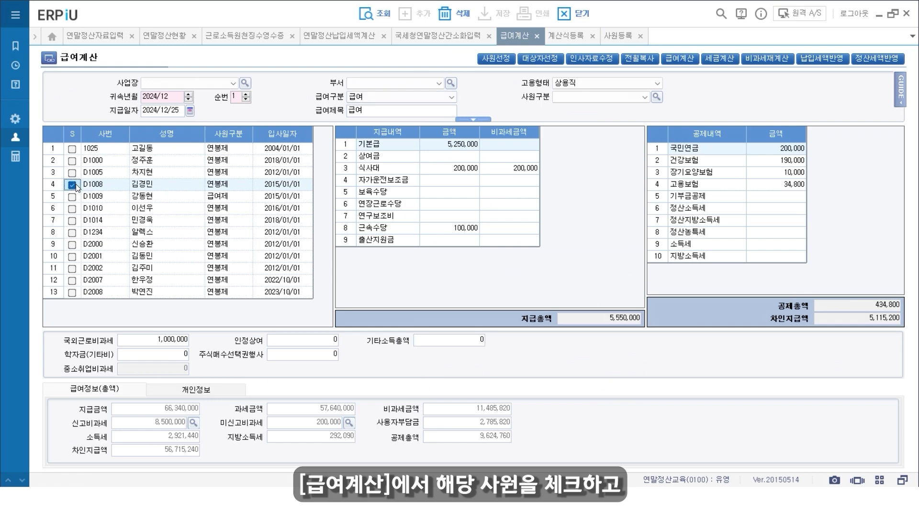
{"action": "left_click", "coordinate": [679, 58]}
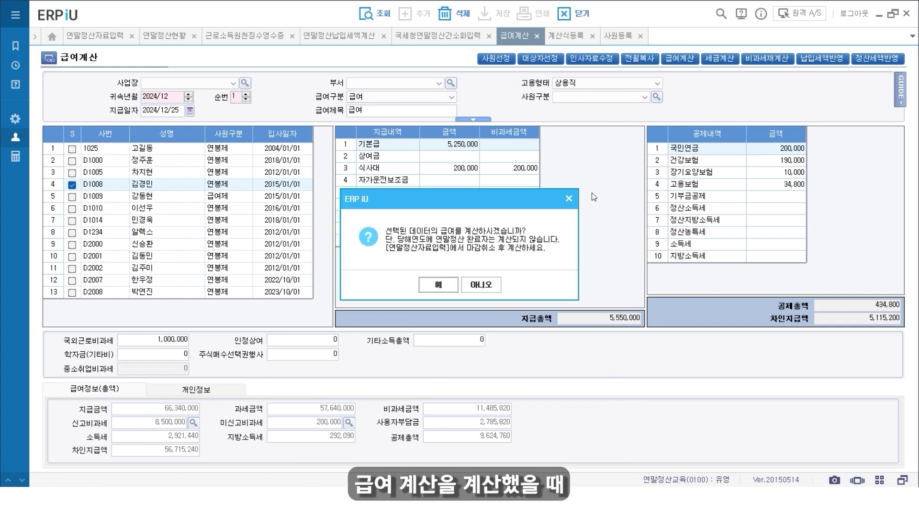
{"action": "left_click", "coordinate": [438, 284]}
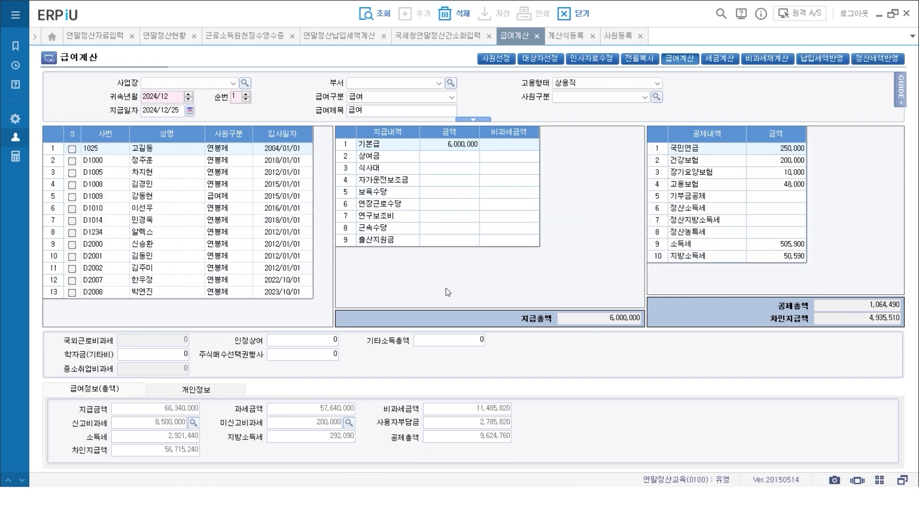
Check the individual 신고비과세 breakdown of the employee with 국외근로비과세, then close it
{"action": "left_click", "coordinate": [206, 391]}
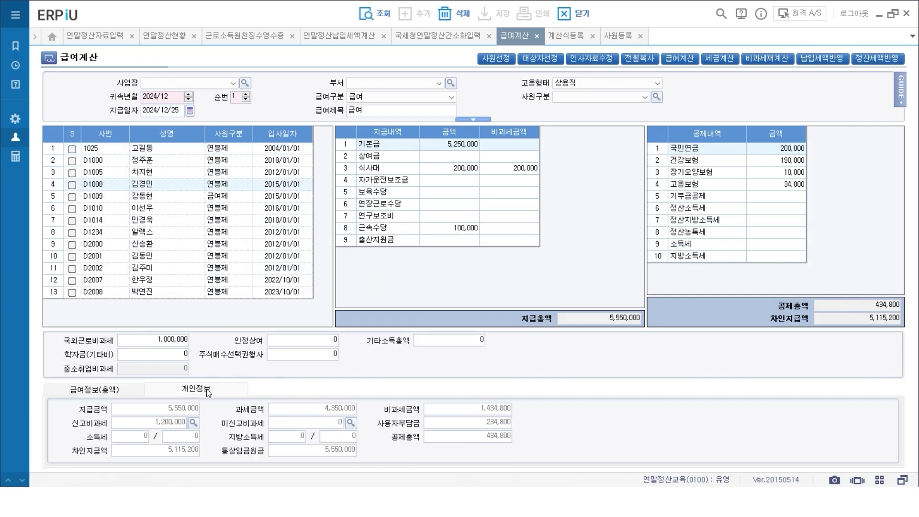
{"action": "left_click", "coordinate": [193, 423]}
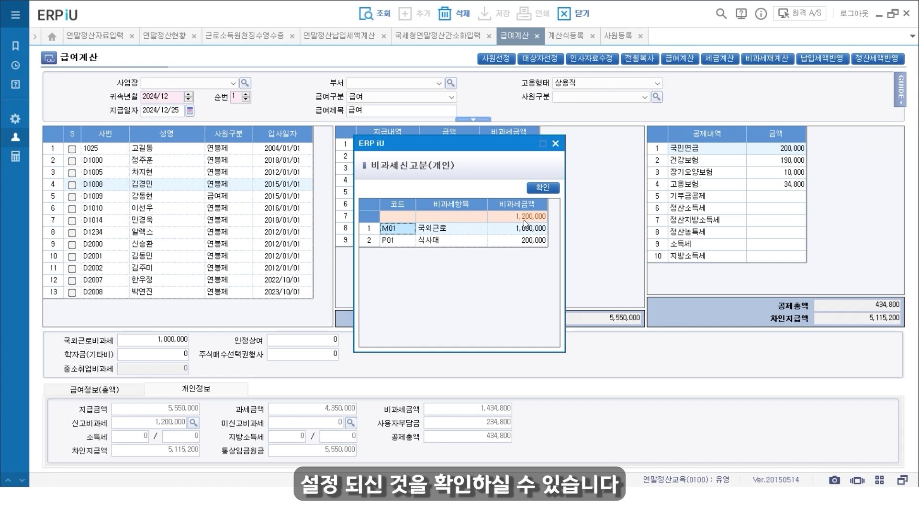
{"action": "left_click", "coordinate": [547, 189]}
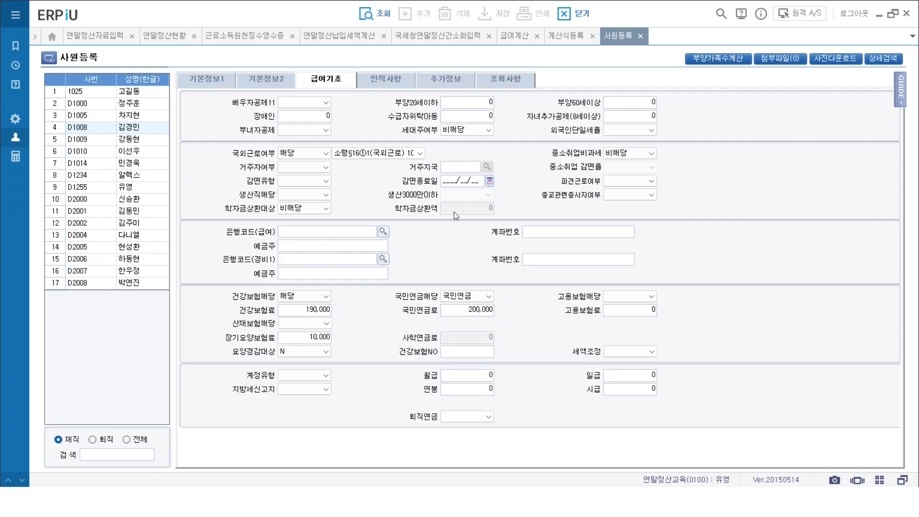
In the fifth employee's 급여기초 data, set 생산직해당 and 생산3000만이하 to 해당
{"action": "left_click", "coordinate": [154, 143]}
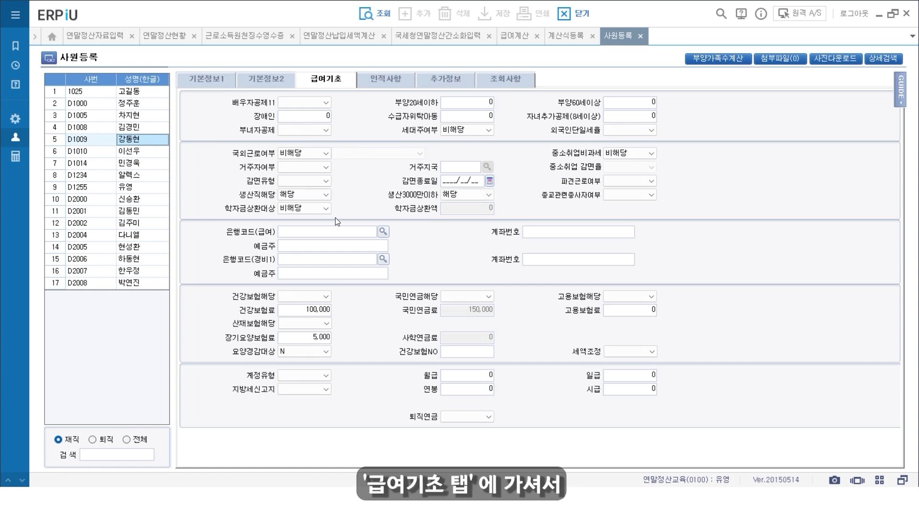
{"action": "left_click", "coordinate": [309, 199]}
{"action": "left_click", "coordinate": [301, 206]}
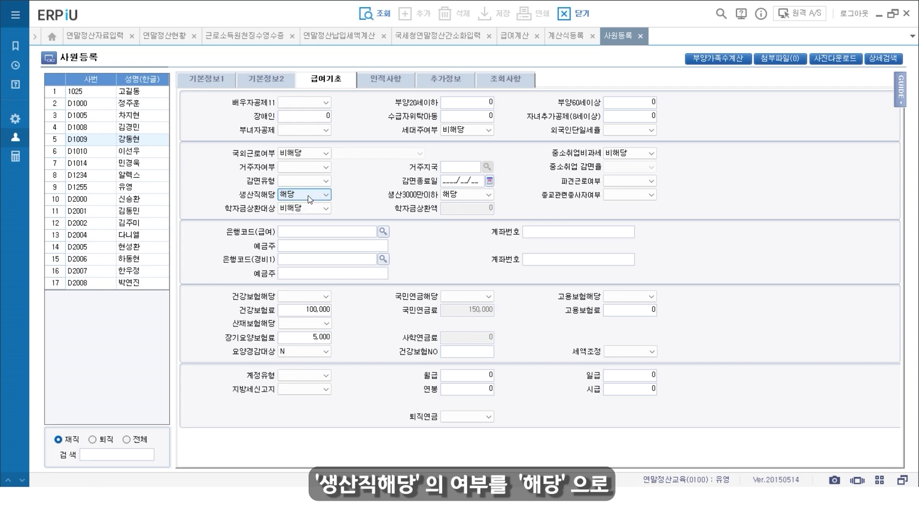
{"action": "left_click", "coordinate": [455, 196]}
{"action": "left_click", "coordinate": [456, 196]}
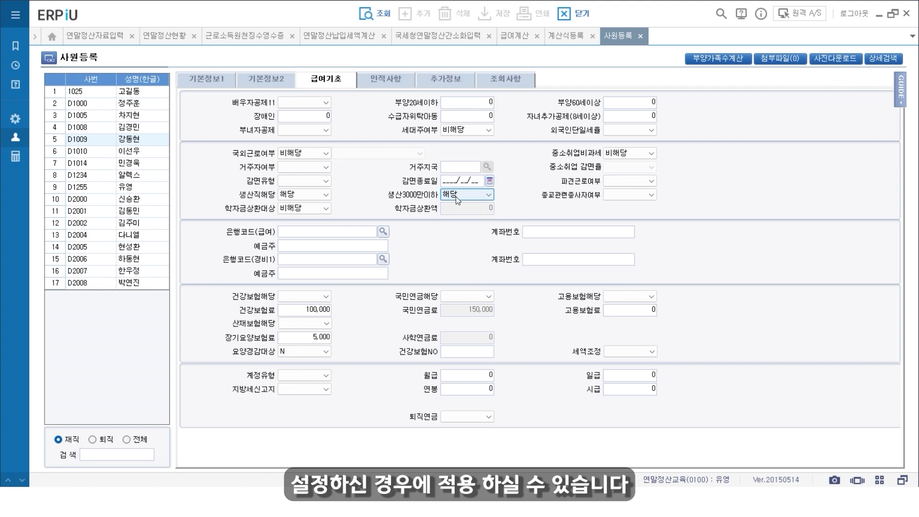
In 계산식등록, retrieve the pay items for the 급여제 employee type
{"action": "left_click", "coordinate": [565, 36]}
{"action": "left_click", "coordinate": [360, 86]}
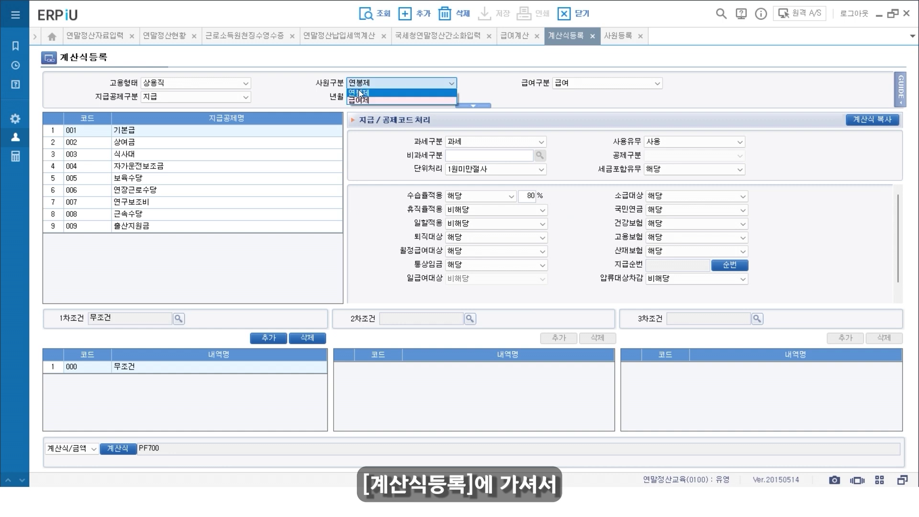
{"action": "left_click", "coordinate": [359, 101]}
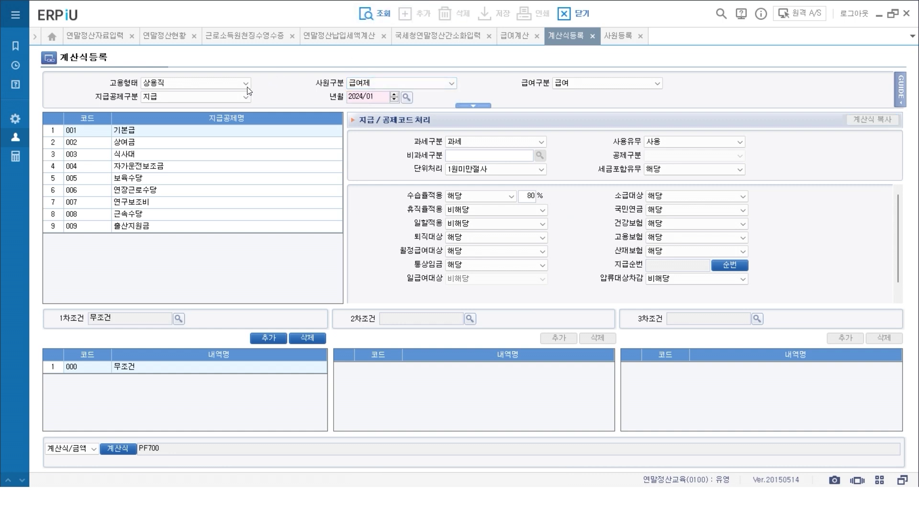
{"action": "left_click", "coordinate": [363, 15]}
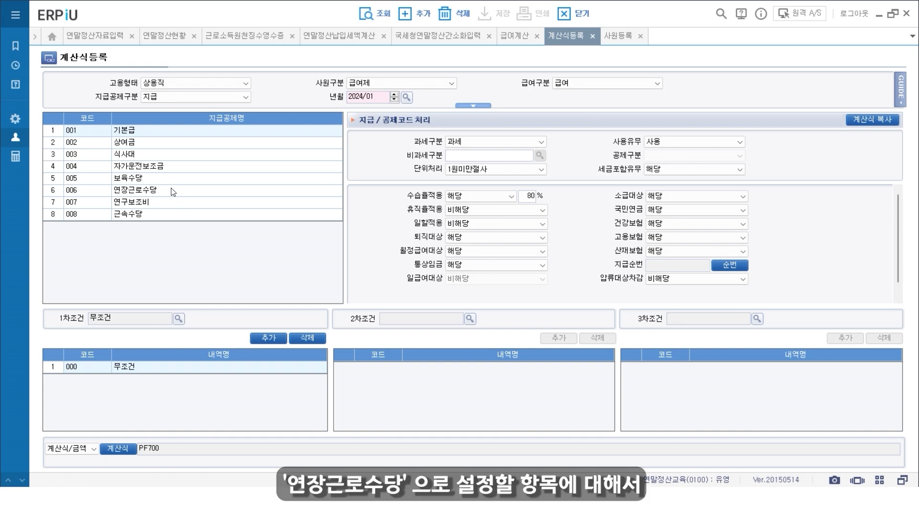
Set the 연장근로수당 pay item to 비과세 with non-taxable code O01 야간근로수당, and save it
{"action": "left_click", "coordinate": [172, 191]}
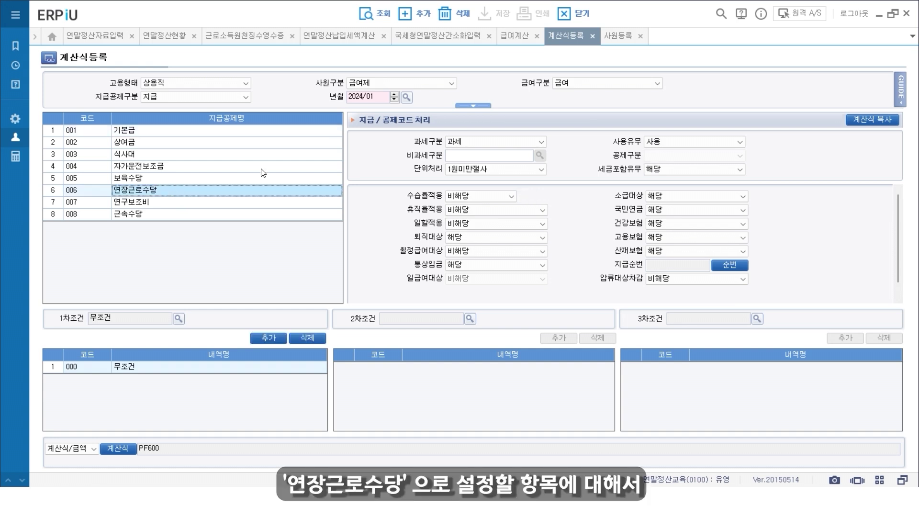
{"action": "left_click", "coordinate": [455, 141]}
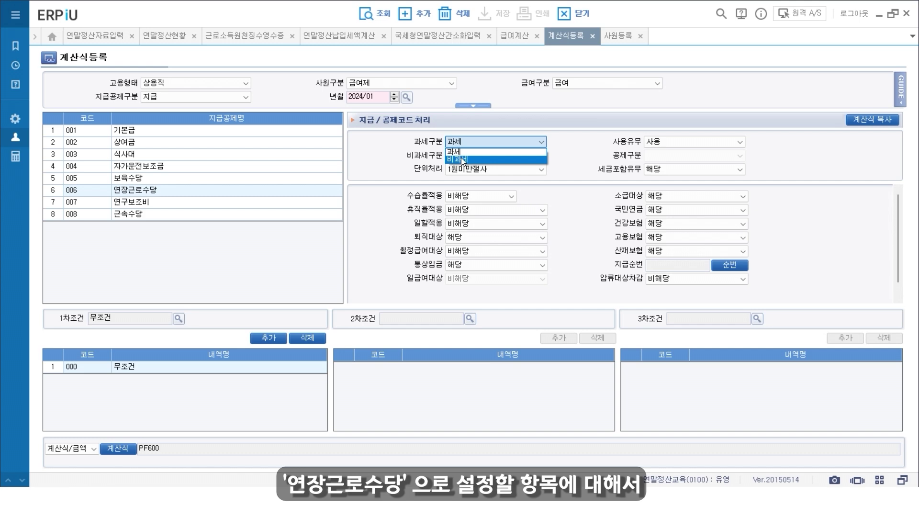
{"action": "left_click", "coordinate": [462, 159]}
{"action": "left_click", "coordinate": [538, 155]}
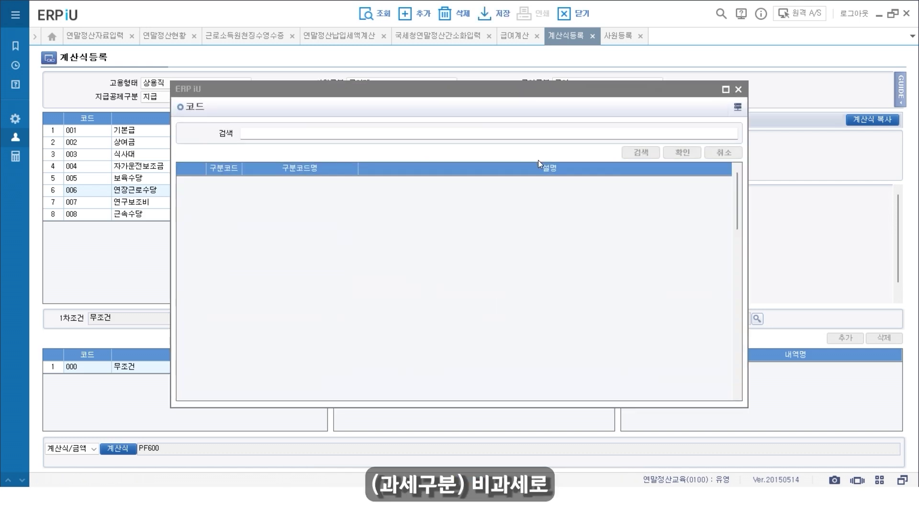
{"action": "type", "text": "야간"}
{"action": "key", "text": "Return"}
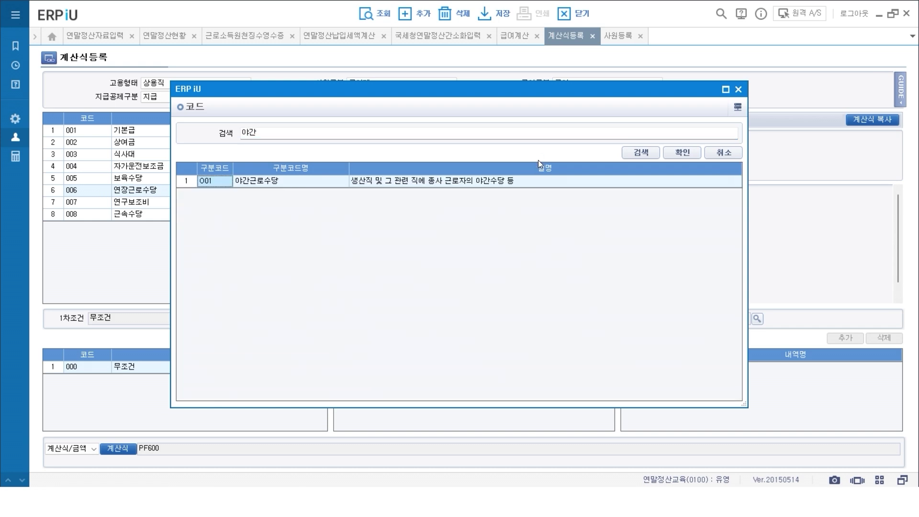
{"action": "double_click", "coordinate": [510, 179]}
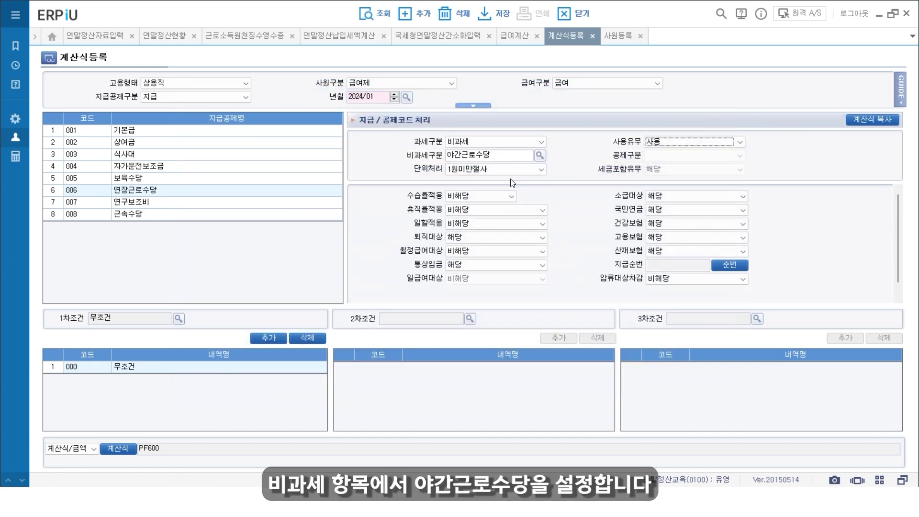
{"action": "left_click", "coordinate": [485, 18]}
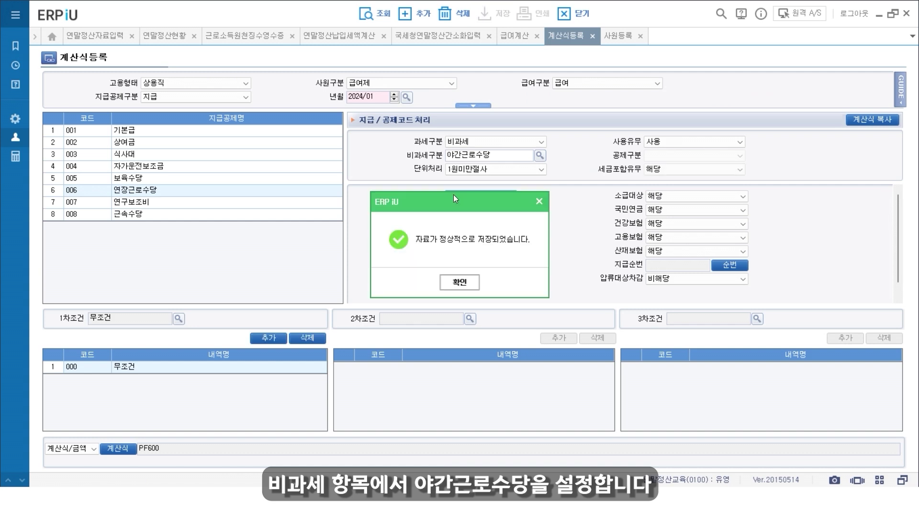
Check the 월정급여대상 setting of the 기본급 pay item in 계산식등록
{"action": "left_click", "coordinate": [458, 284]}
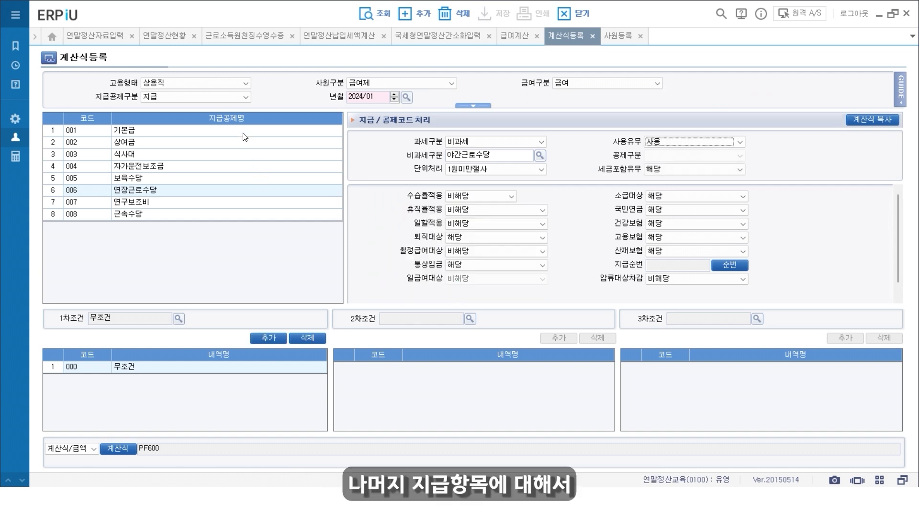
{"action": "left_click", "coordinate": [244, 136]}
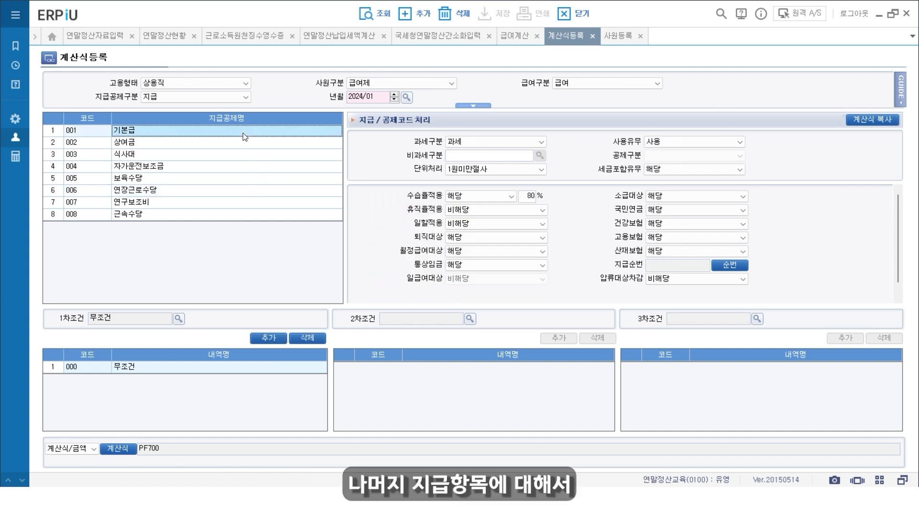
{"action": "left_click", "coordinate": [498, 252]}
{"action": "left_click", "coordinate": [497, 253]}
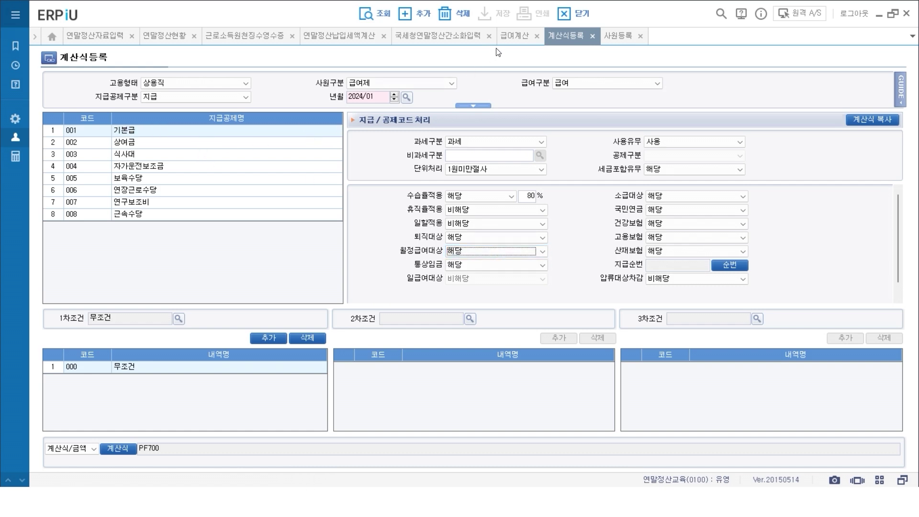
In 급여계산, retrieve the payroll for 귀속년월 2024/01
{"action": "left_click", "coordinate": [514, 36]}
{"action": "left_click", "coordinate": [156, 95]}
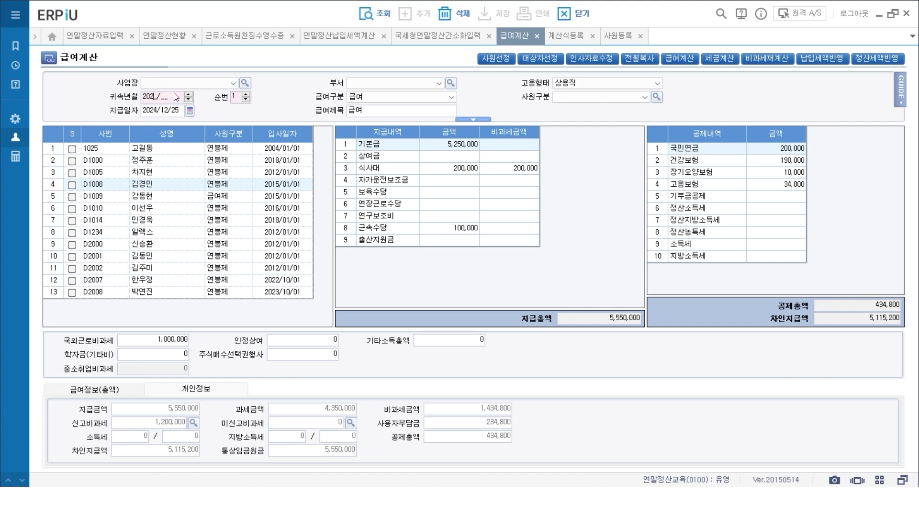
{"action": "type", "text": "2024/01"}
{"action": "left_click", "coordinate": [375, 13]}
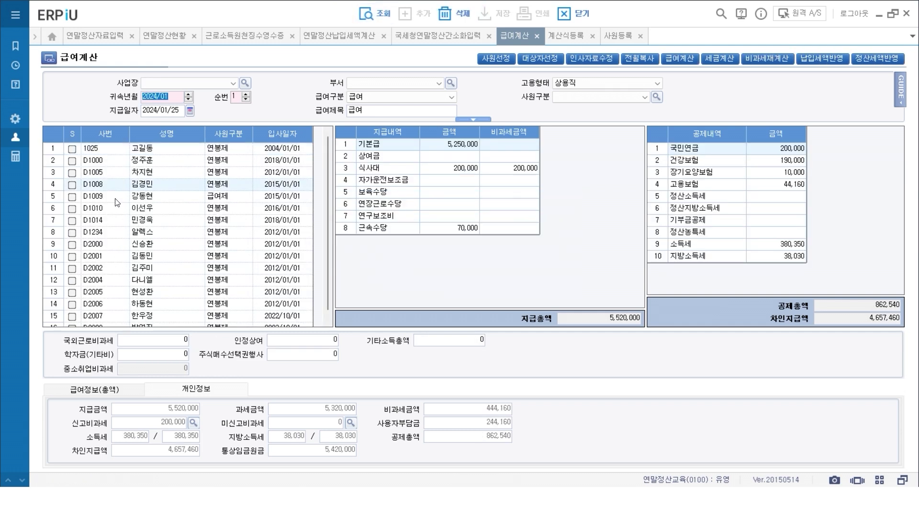
Run the 급여계산 payroll calculation for the fifth employee, of the 급여제 type, in the 2024/01 payroll
{"action": "left_click", "coordinate": [82, 196]}
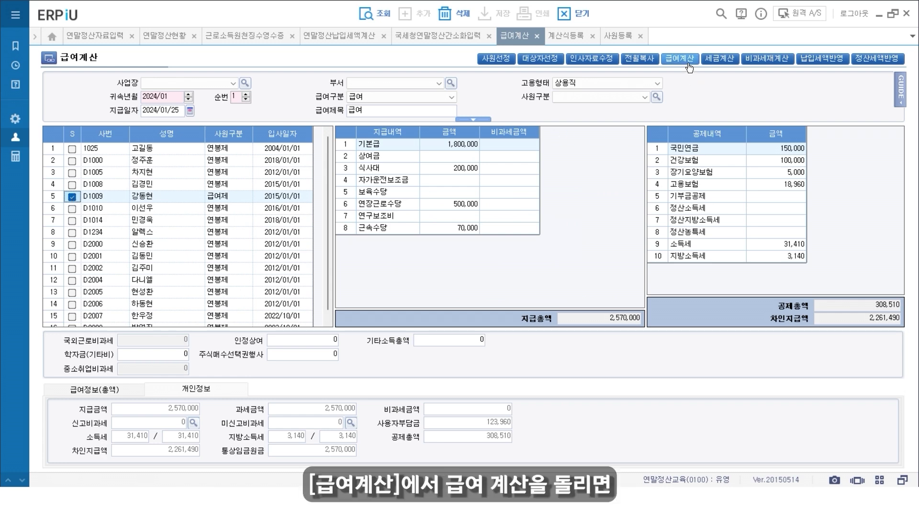
{"action": "left_click", "coordinate": [680, 59]}
{"action": "left_click", "coordinate": [438, 286]}
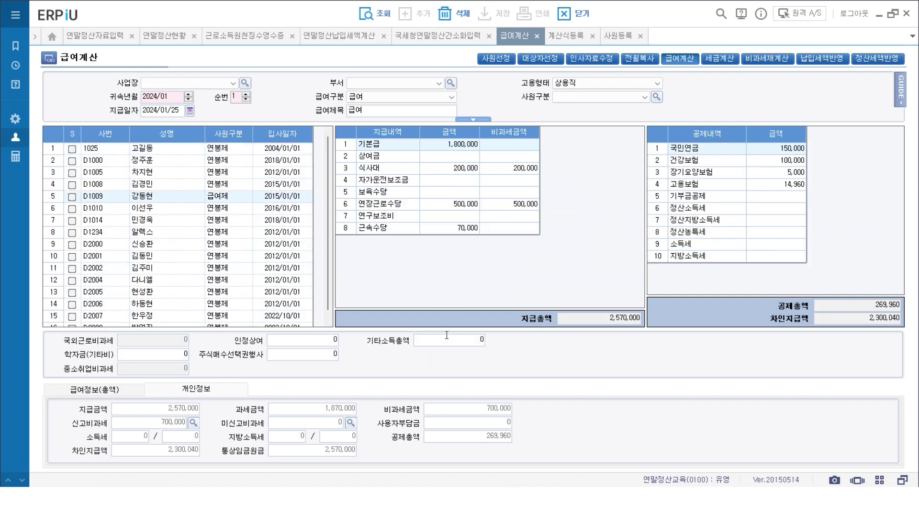
Check the employee's 연장근로수당 amount and non-taxable amount, view the individual 신고비과세 breakdown, and close it
{"action": "left_click", "coordinate": [469, 206]}
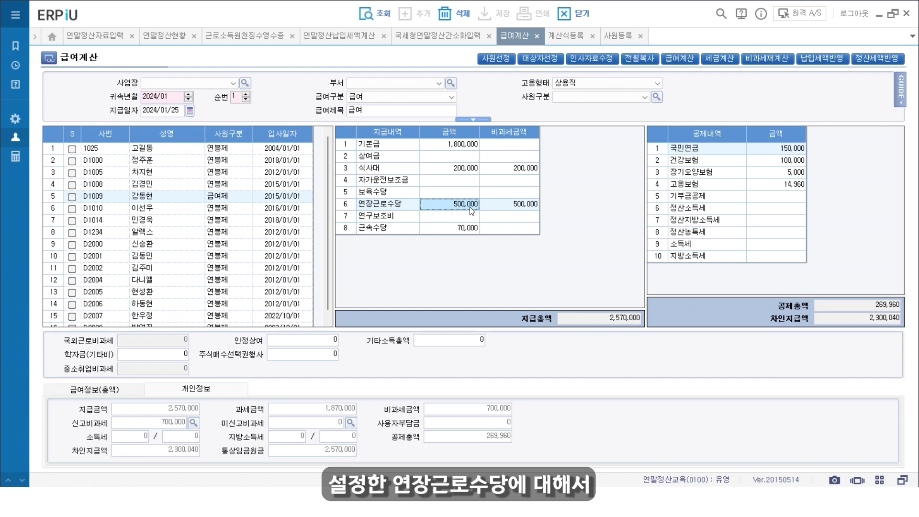
{"action": "left_click", "coordinate": [503, 211]}
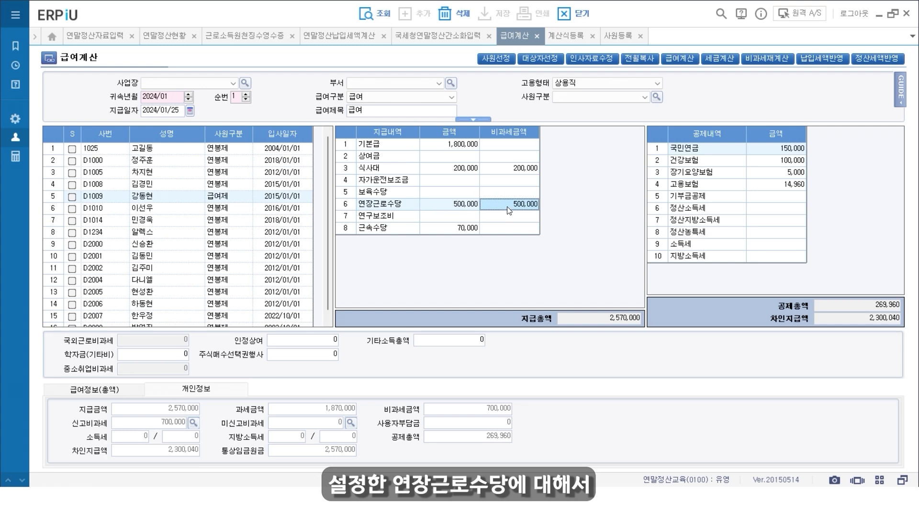
{"action": "left_click", "coordinate": [194, 423]}
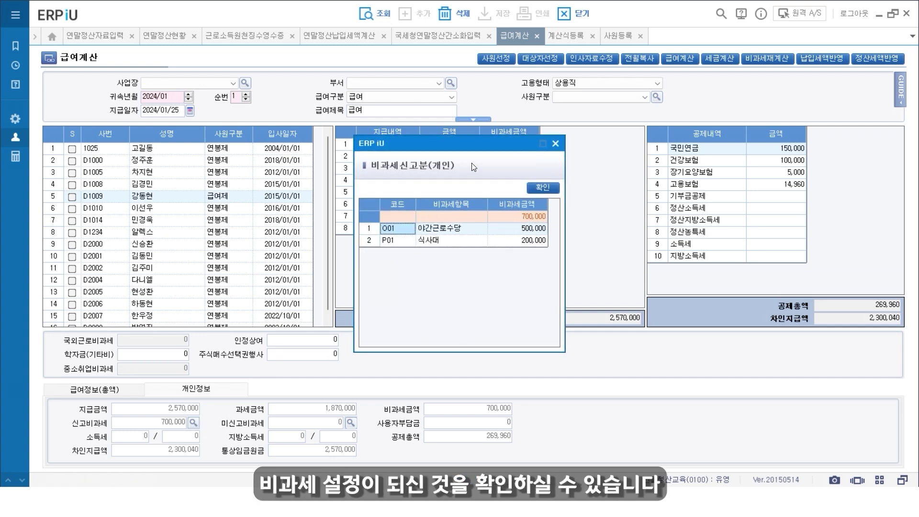
{"action": "left_click", "coordinate": [555, 145]}
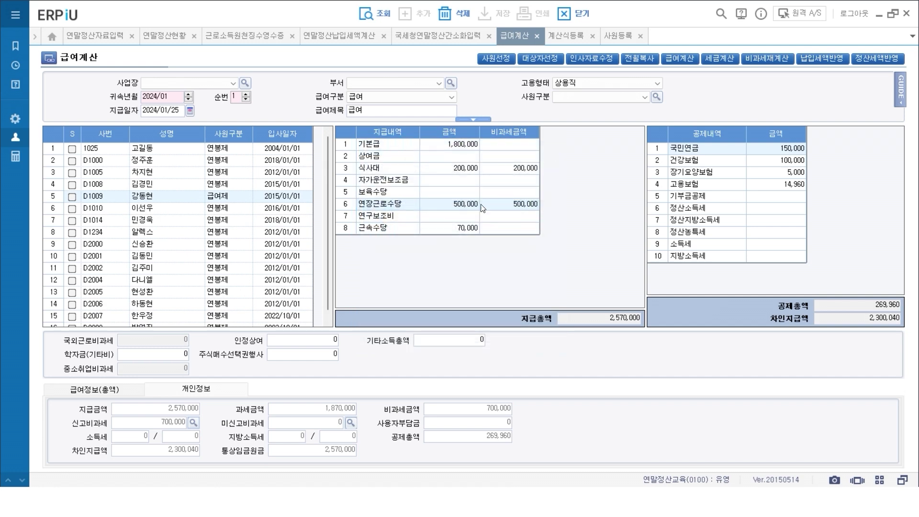
Review the employee's 기본급, 식사대 and 연장근로수당 amounts in the 2024/01 payroll
{"action": "left_click", "coordinate": [474, 146]}
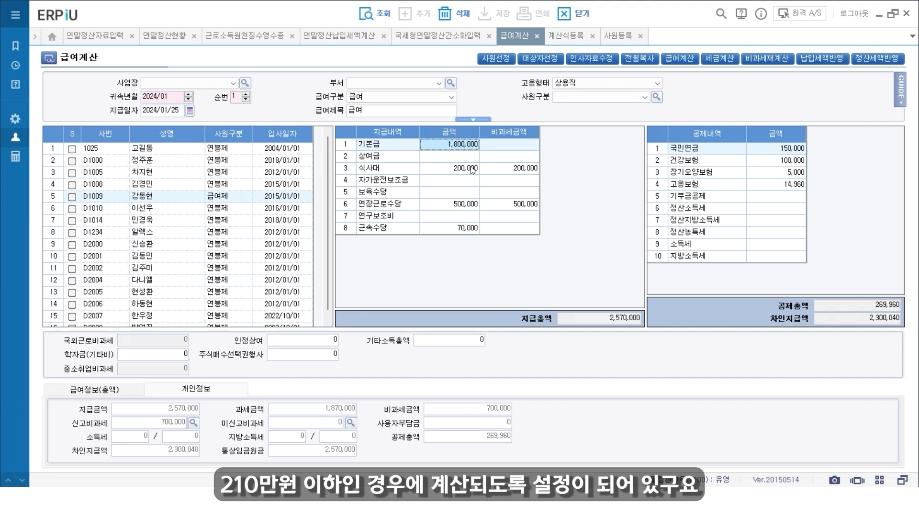
{"action": "left_click", "coordinate": [473, 169]}
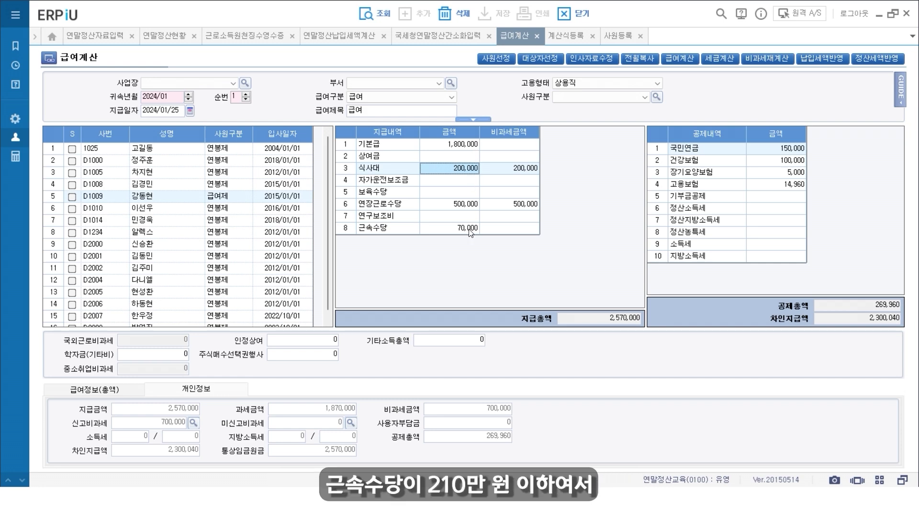
{"action": "left_click", "coordinate": [468, 208]}
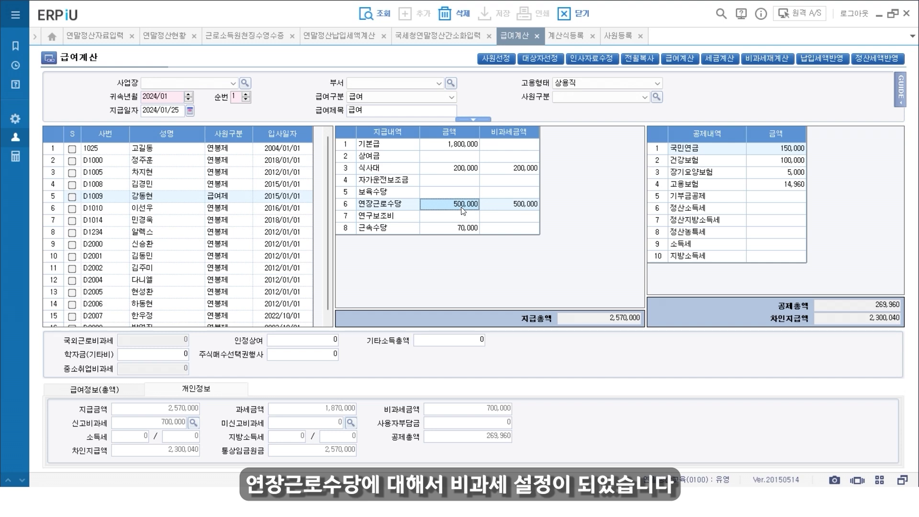
Retrieve the payroll for 2024/05 and run the 급여계산 payroll calculation for the fifth employee
{"action": "left_click", "coordinate": [189, 95]}
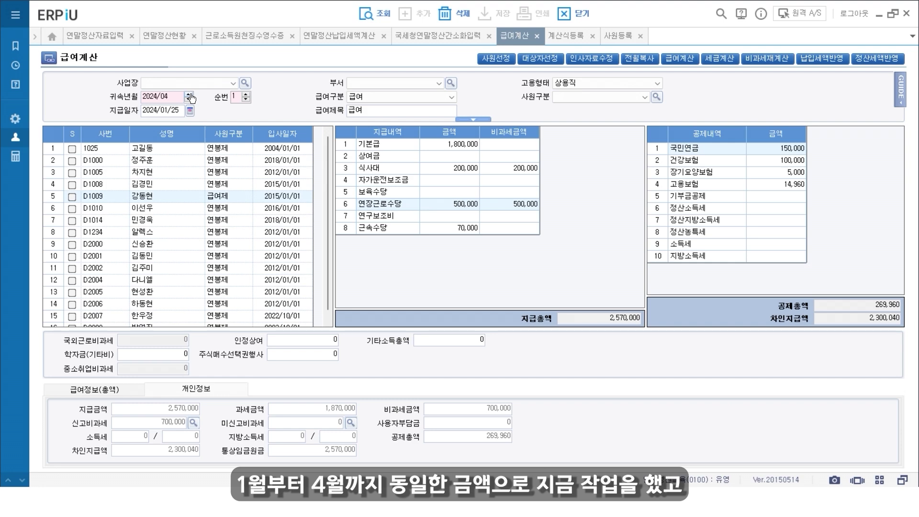
{"action": "left_click", "coordinate": [374, 13]}
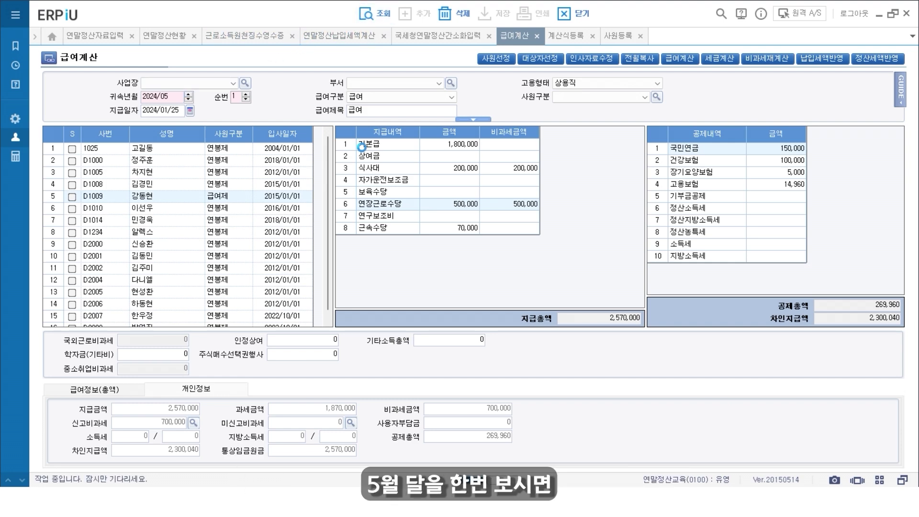
{"action": "left_click", "coordinate": [71, 197]}
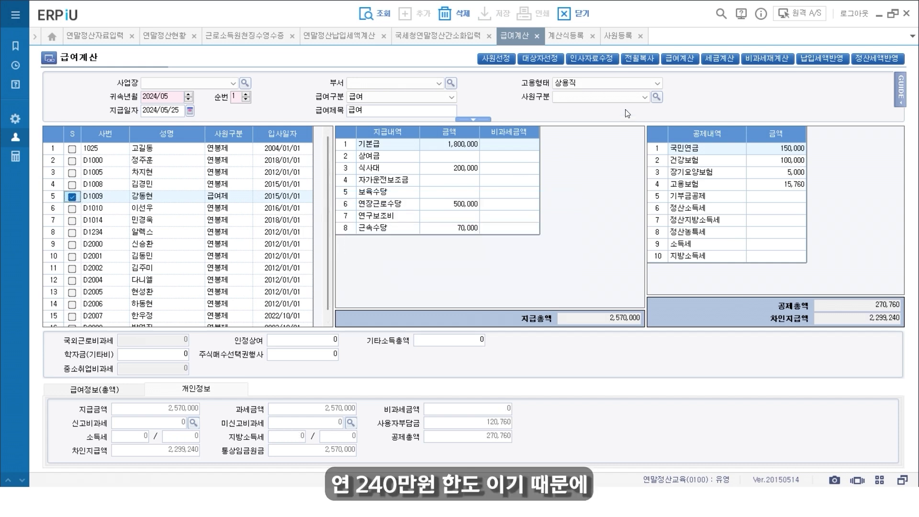
{"action": "left_click", "coordinate": [678, 61]}
{"action": "left_click", "coordinate": [441, 289]}
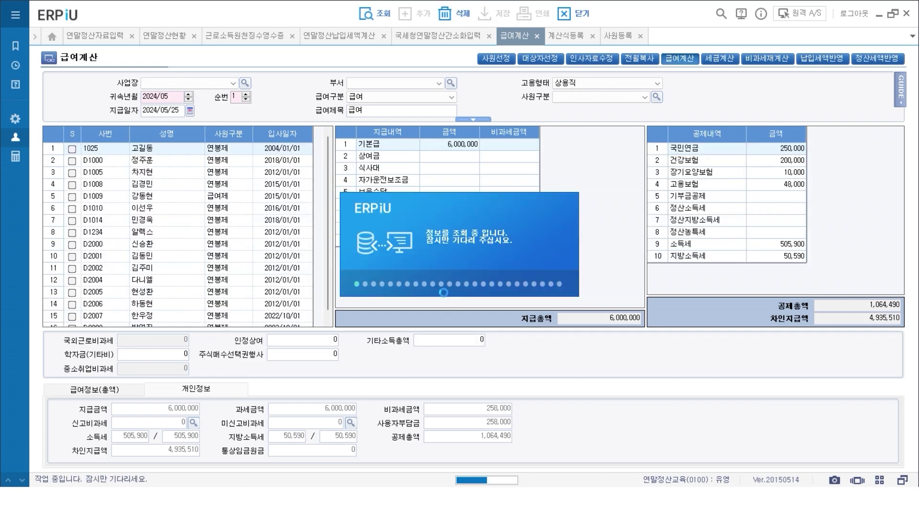
Check the non-taxable 연장근로수당 amount for 2024/05 and view the individual 신고비과세 breakdown, then close it
{"action": "left_click", "coordinate": [521, 204]}
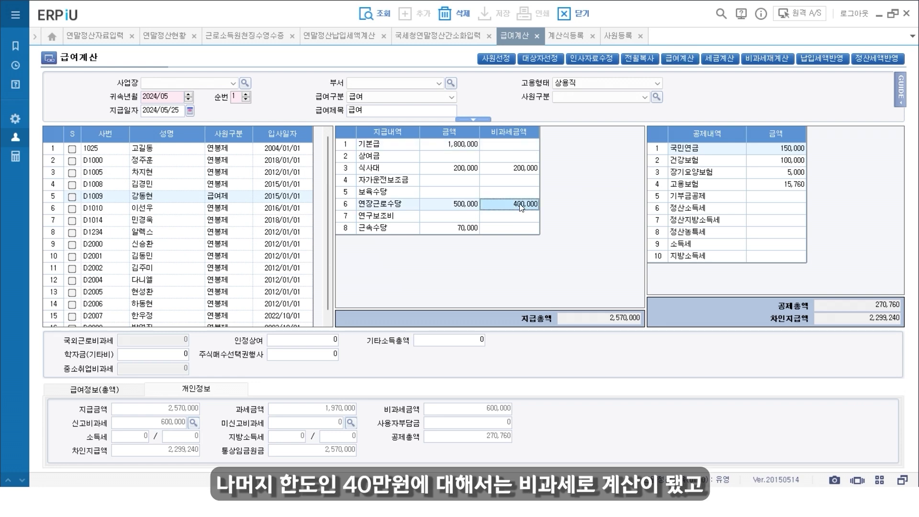
{"action": "key", "text": "Left"}
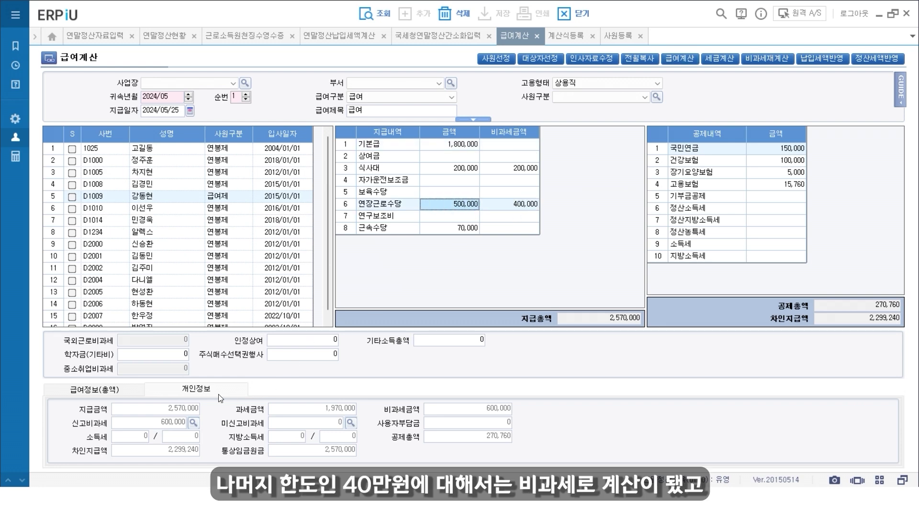
{"action": "left_click", "coordinate": [193, 422]}
{"action": "left_click_drag", "start_coordinate": [454, 144], "coordinate": [483, 234]}
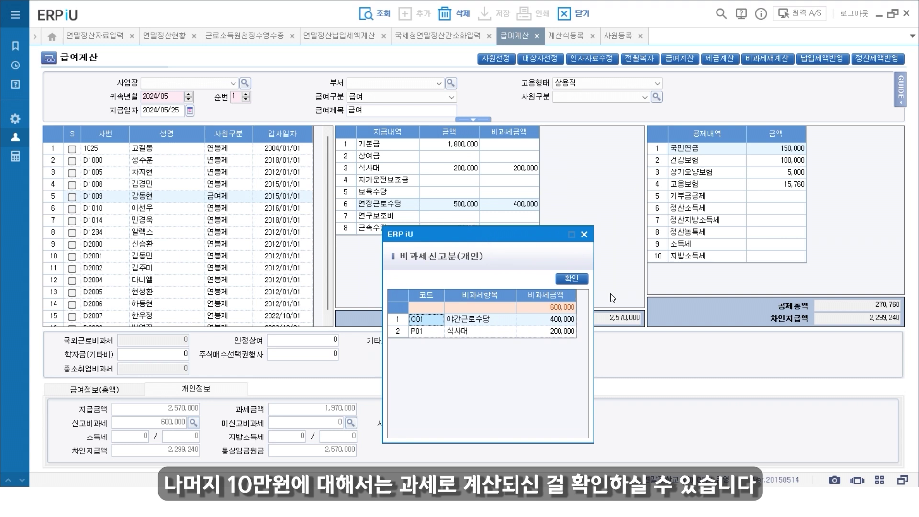
{"action": "left_click", "coordinate": [584, 234]}
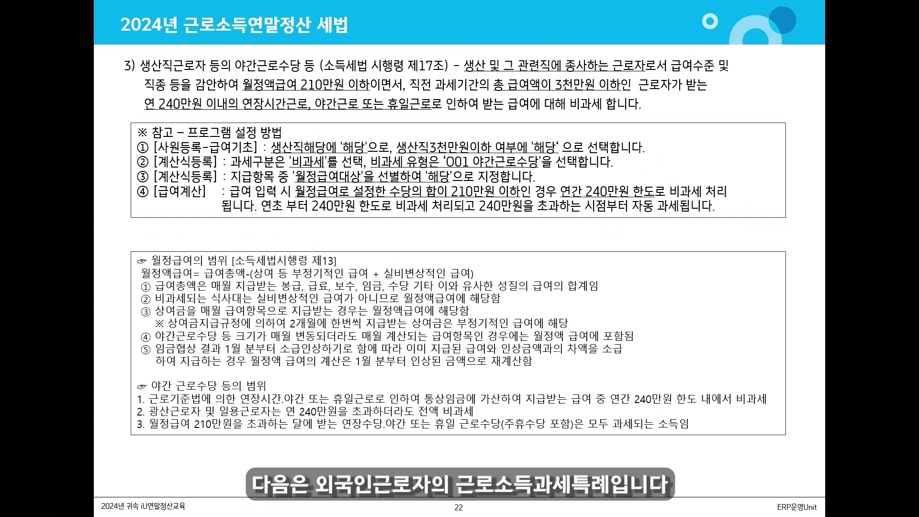
{"action": "key", "text": "Right"}
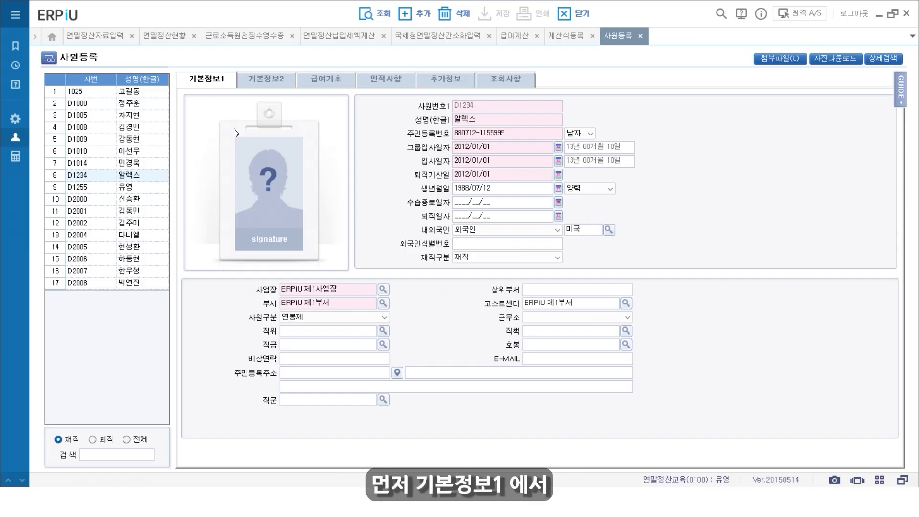
In 사원등록, check the foreign employee's 내외국인 setting, set 외국인단일세율 to 해당(간이세액포함) in 급여기초, and save
{"action": "left_click", "coordinate": [484, 232]}
{"action": "left_click", "coordinate": [483, 231]}
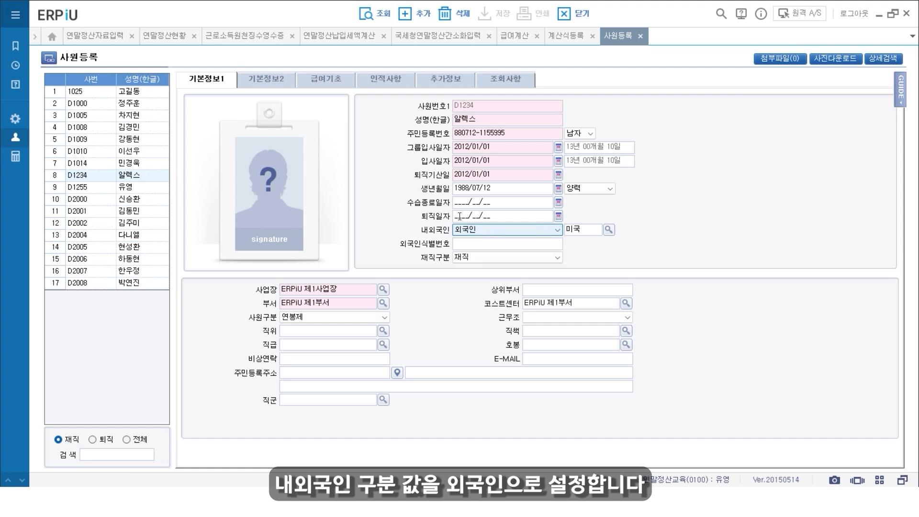
{"action": "left_click", "coordinate": [320, 79]}
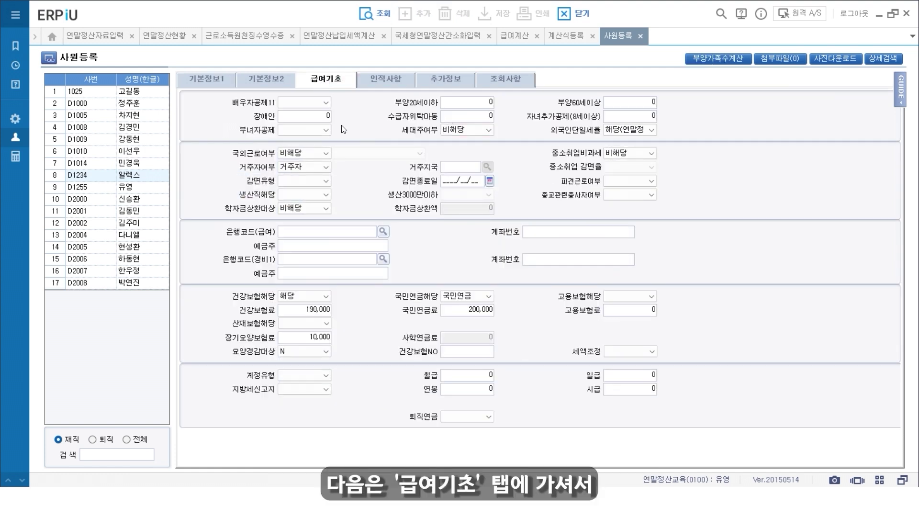
{"action": "left_click", "coordinate": [642, 131]}
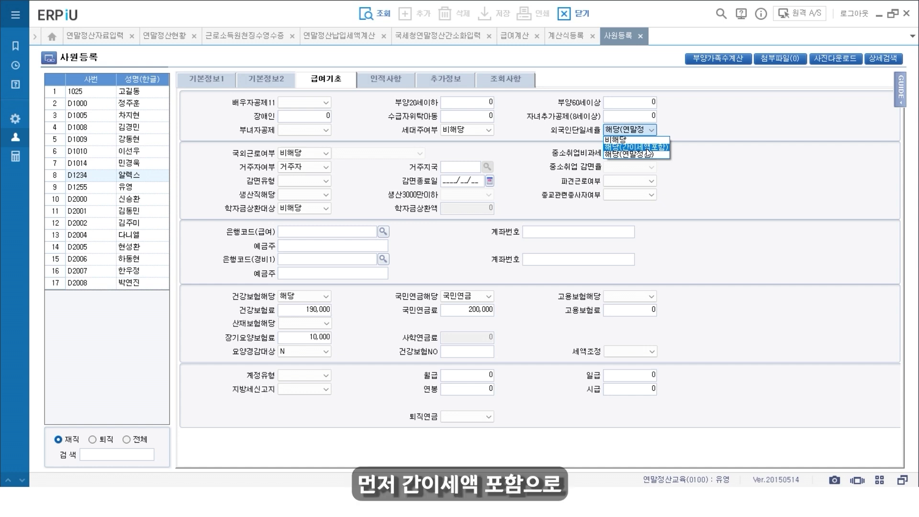
{"action": "left_click", "coordinate": [644, 147]}
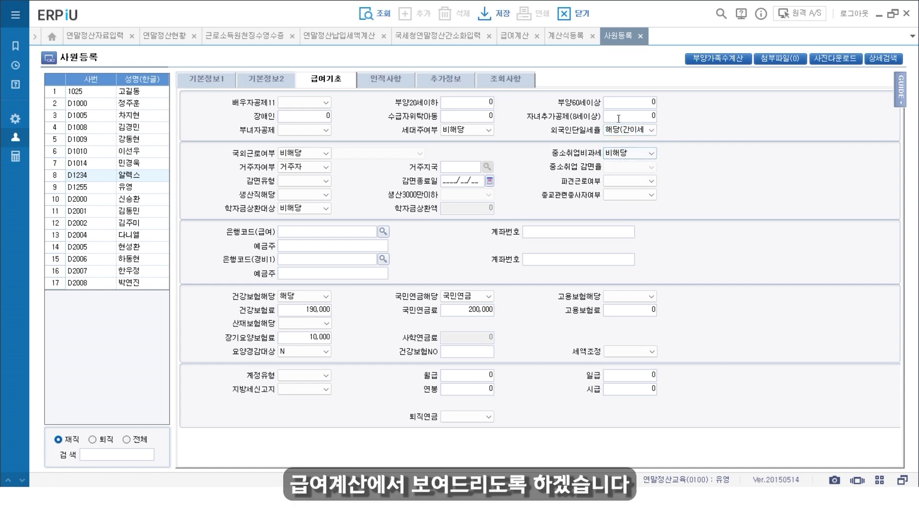
{"action": "left_click", "coordinate": [455, 285]}
Switch to 급여계산, view the foreign employee's 2024/05 payroll, and retrieve the payroll for 2024/12
{"action": "left_click", "coordinate": [515, 35]}
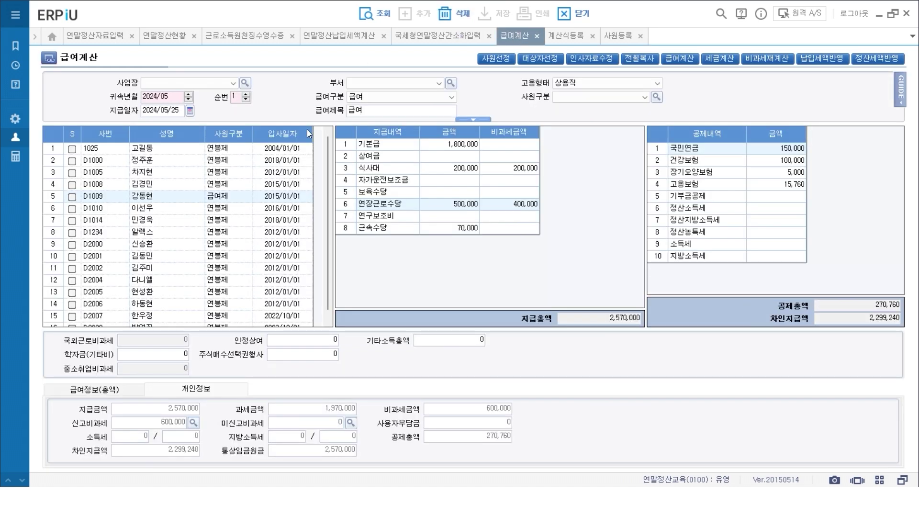
{"action": "left_click", "coordinate": [157, 233]}
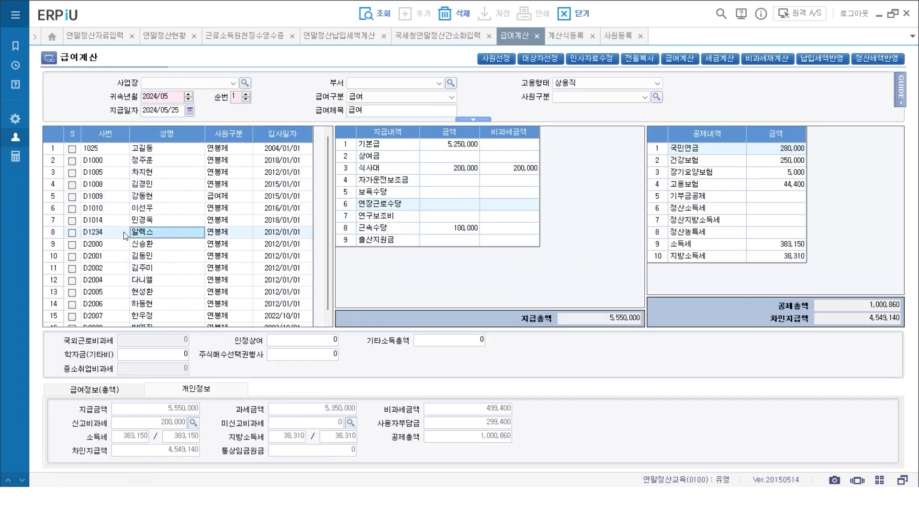
{"action": "left_click", "coordinate": [172, 97]}
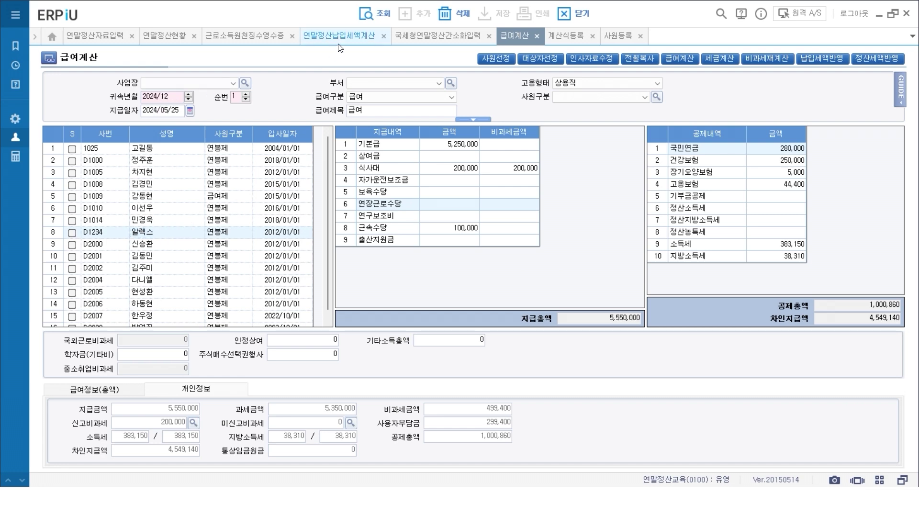
{"action": "left_click", "coordinate": [369, 12]}
Run 세금계산 for the foreign employee in the 2024/12 payroll
{"action": "left_click", "coordinate": [73, 233]}
{"action": "left_click", "coordinate": [72, 233]}
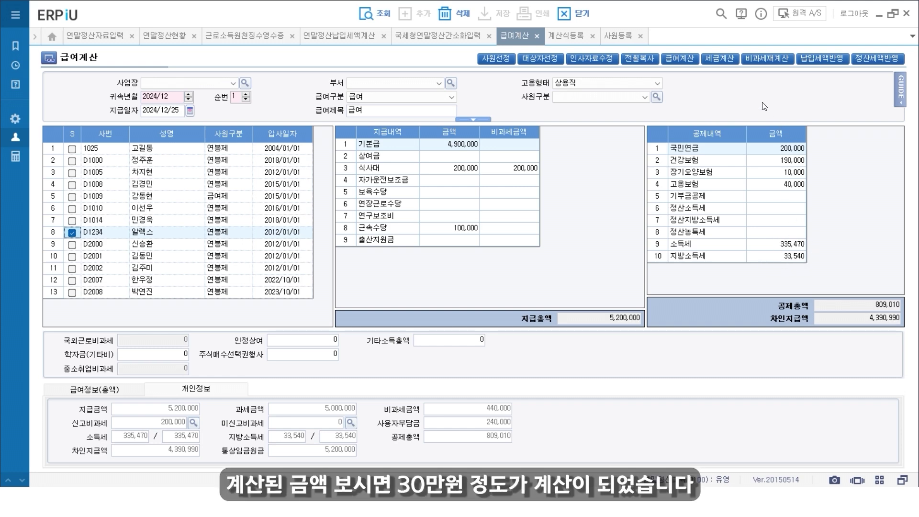
{"action": "left_click", "coordinate": [720, 58]}
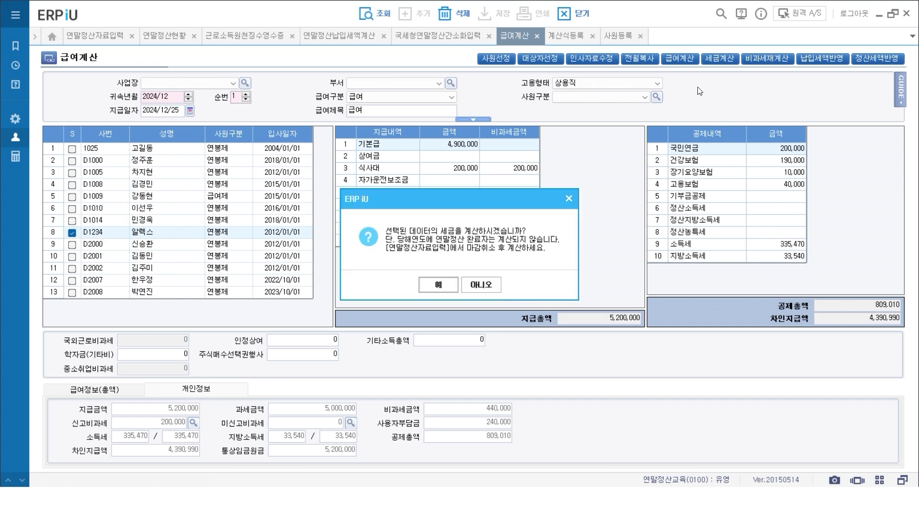
{"action": "left_click", "coordinate": [447, 283]}
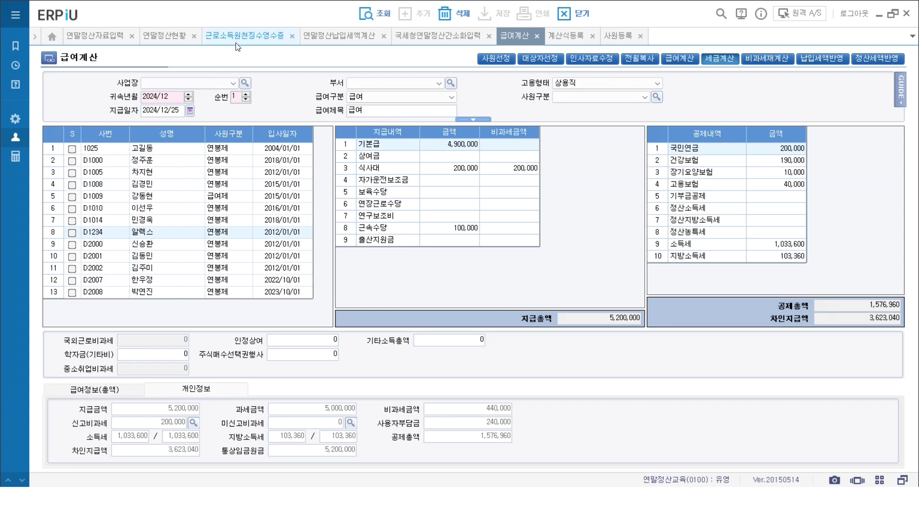
Switch to 연말정산자료입력, select the foreign employee, and review the total pay and tax amounts in 정산명세
{"action": "left_click", "coordinate": [102, 34]}
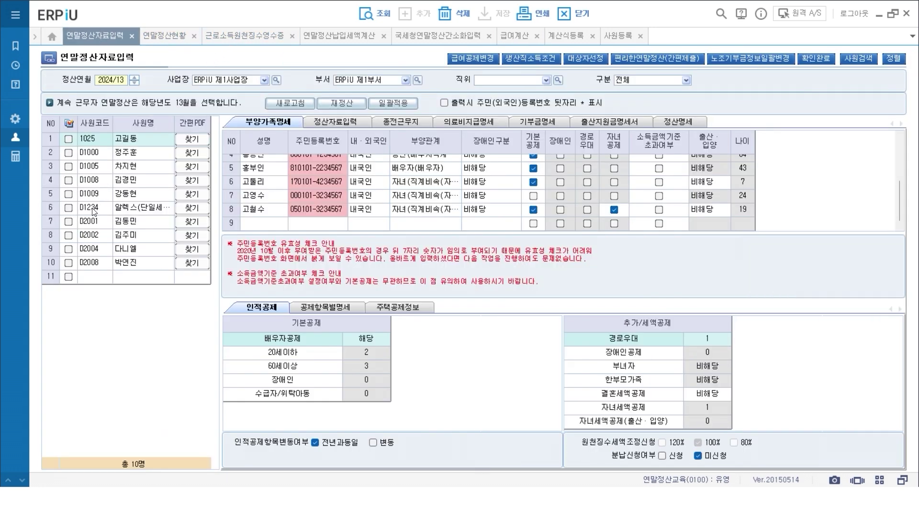
{"action": "left_click", "coordinate": [94, 209]}
{"action": "left_click", "coordinate": [68, 209]}
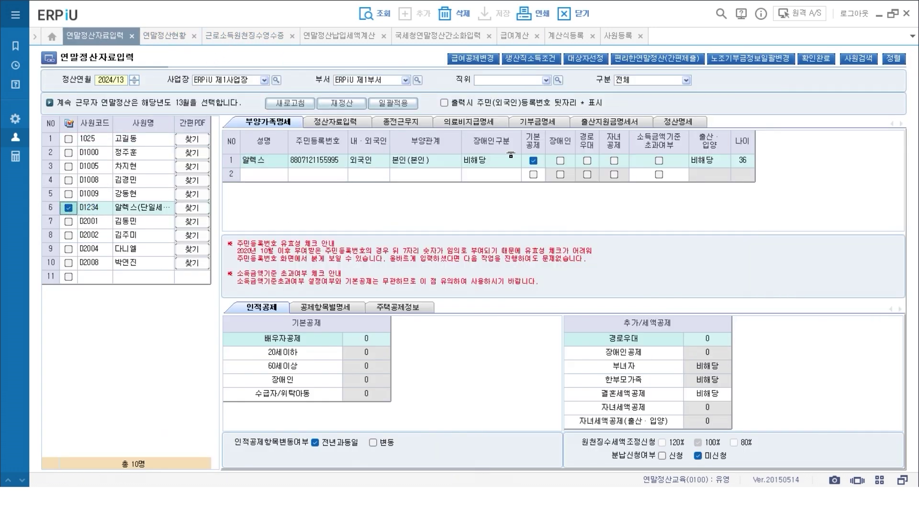
{"action": "left_click", "coordinate": [673, 122]}
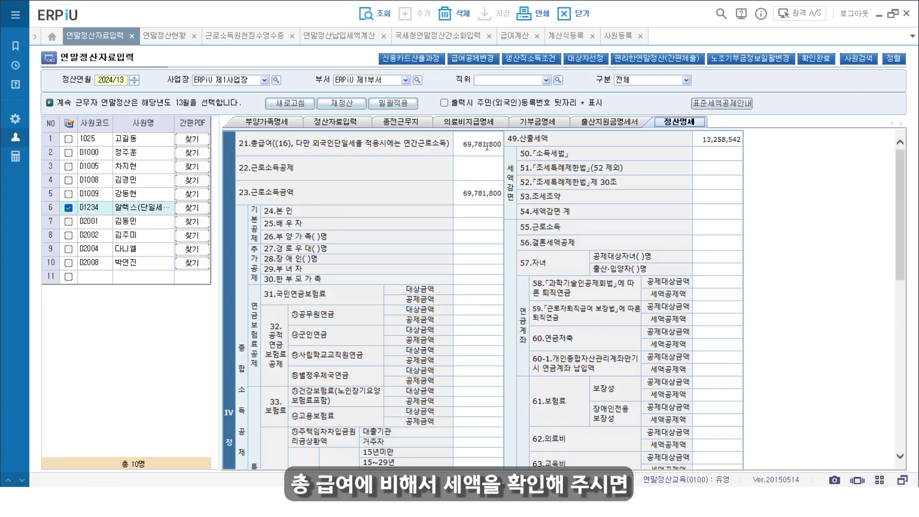
{"action": "scroll", "coordinate": [477, 369], "scroll_direction": "down", "scroll_amount": 10}
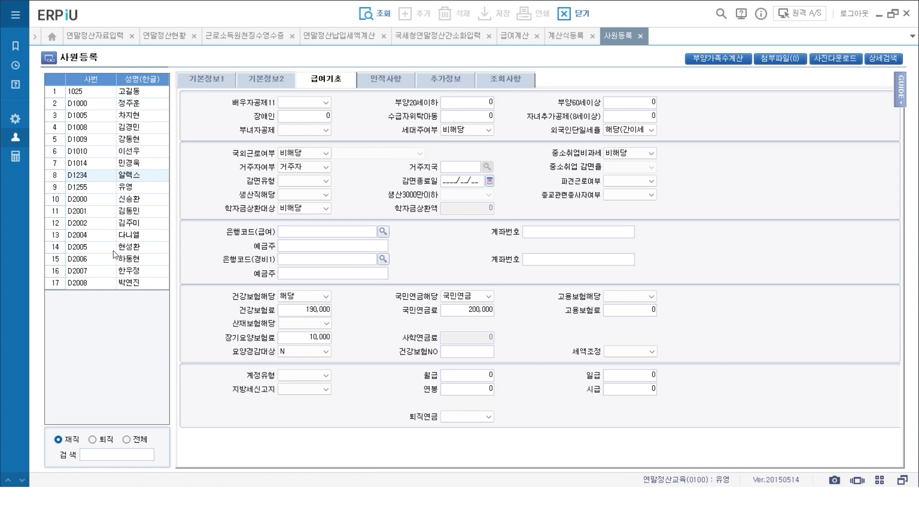
In 사원등록, set the last-listed employee's 감면유형 to 중소기업취업자 소득세 감면 and 감면종료일 to 2028/10/31, and save
{"action": "left_click", "coordinate": [98, 286]}
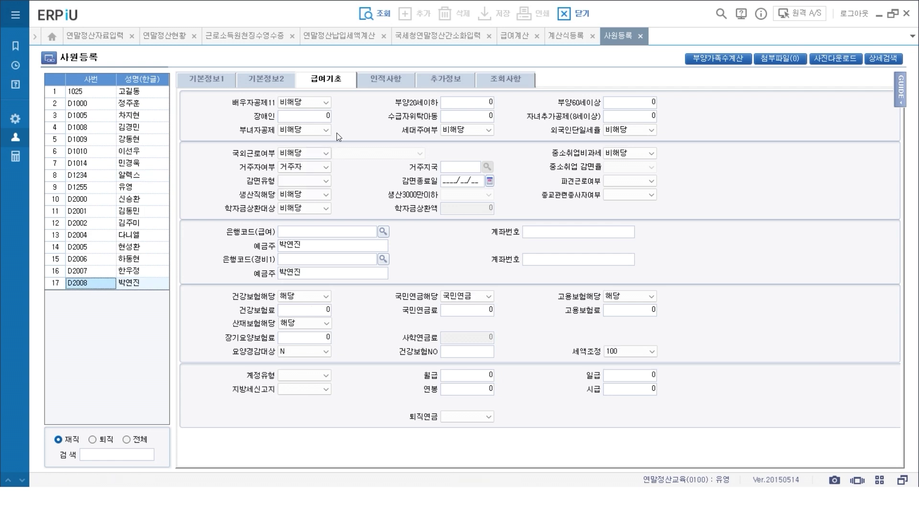
{"action": "left_click", "coordinate": [315, 180]}
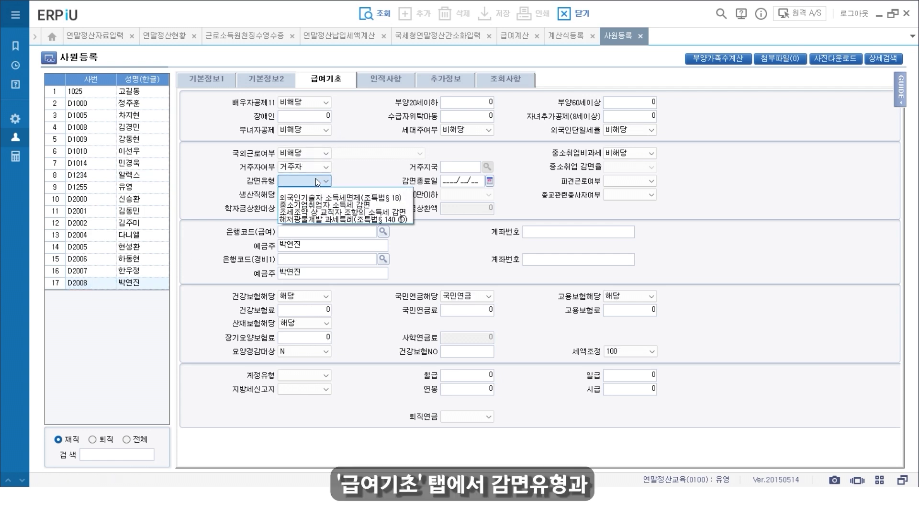
{"action": "left_click", "coordinate": [310, 207]}
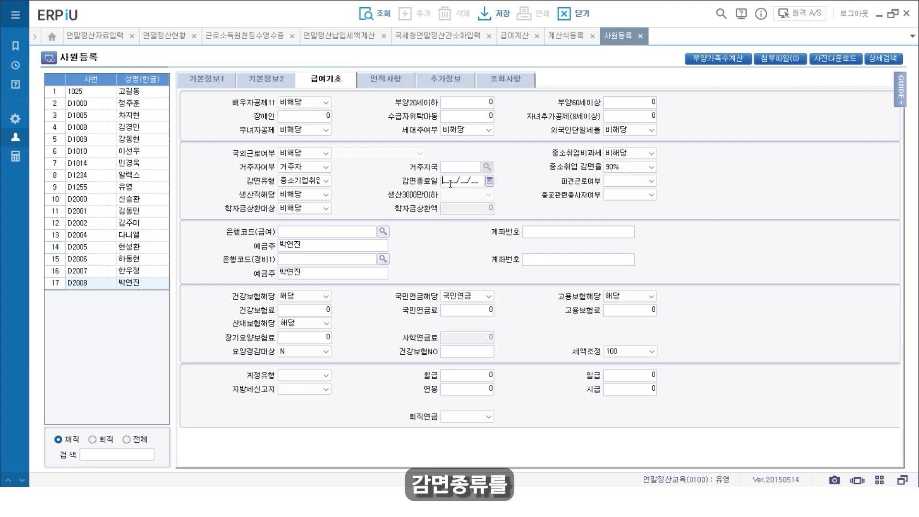
{"action": "left_click", "coordinate": [451, 184]}
{"action": "type", "text": "2028/10/31"}
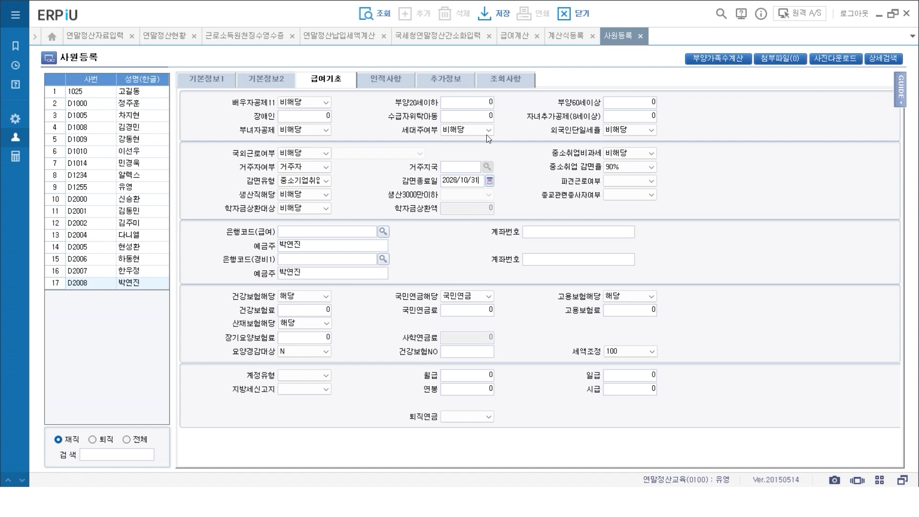
{"action": "left_click", "coordinate": [497, 18]}
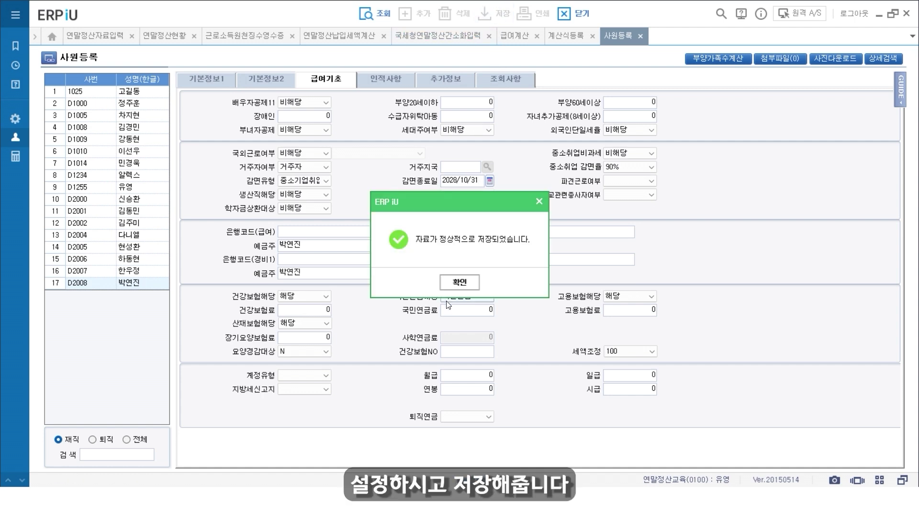
{"action": "left_click", "coordinate": [457, 282]}
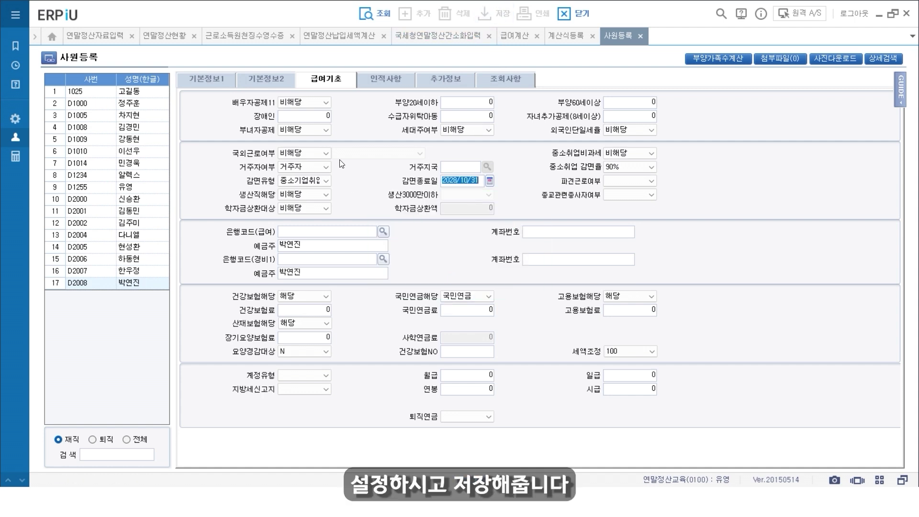
In 급여계산, run 세금계산 on the 2024/12 payroll for the last-listed employee
{"action": "left_click", "coordinate": [520, 36]}
{"action": "left_click", "coordinate": [179, 291]}
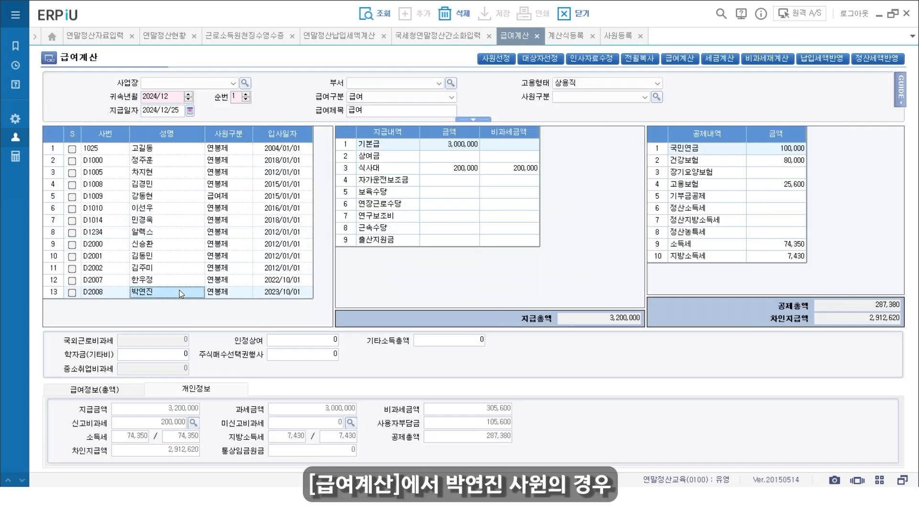
{"action": "left_click", "coordinate": [72, 293]}
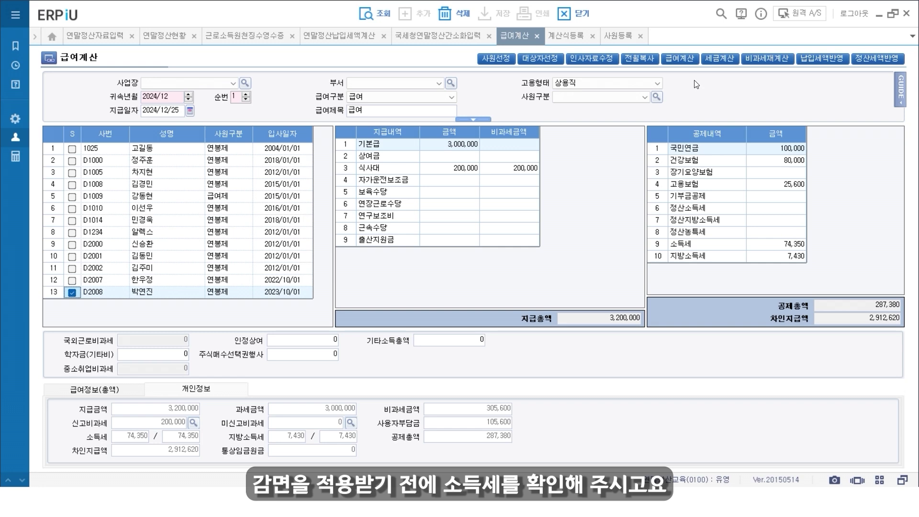
{"action": "left_click", "coordinate": [718, 59]}
{"action": "left_click", "coordinate": [438, 284]}
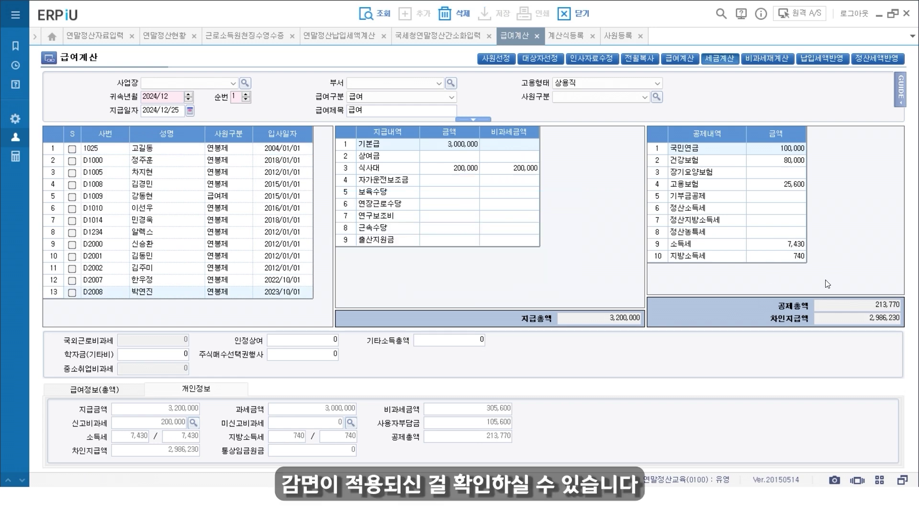
In 연말정산자료입력, select only the last-listed employee and apply 새로고침 for the 근로소득 item
{"action": "left_click", "coordinate": [111, 33]}
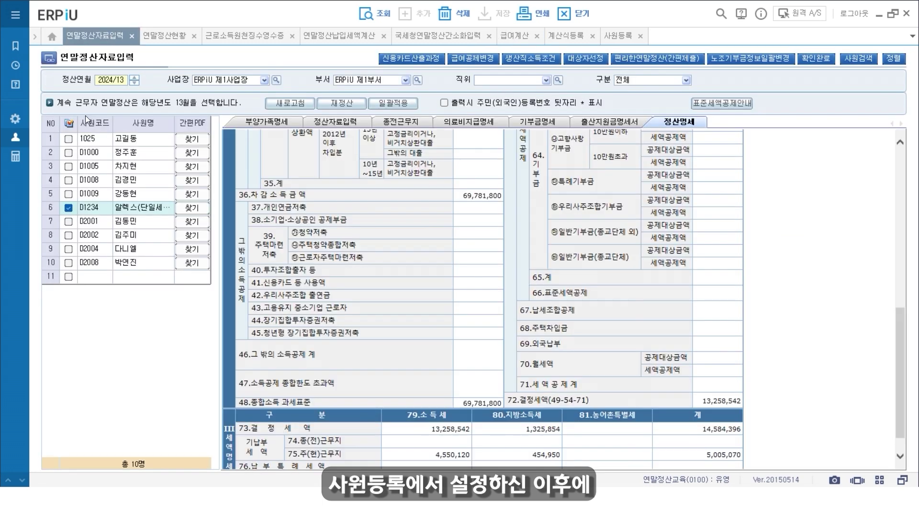
{"action": "left_click", "coordinate": [71, 264]}
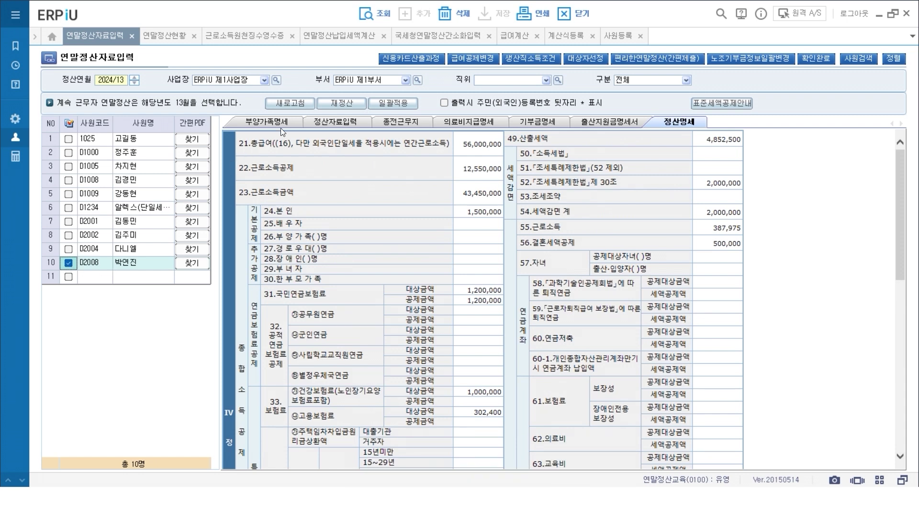
{"action": "left_click", "coordinate": [292, 106]}
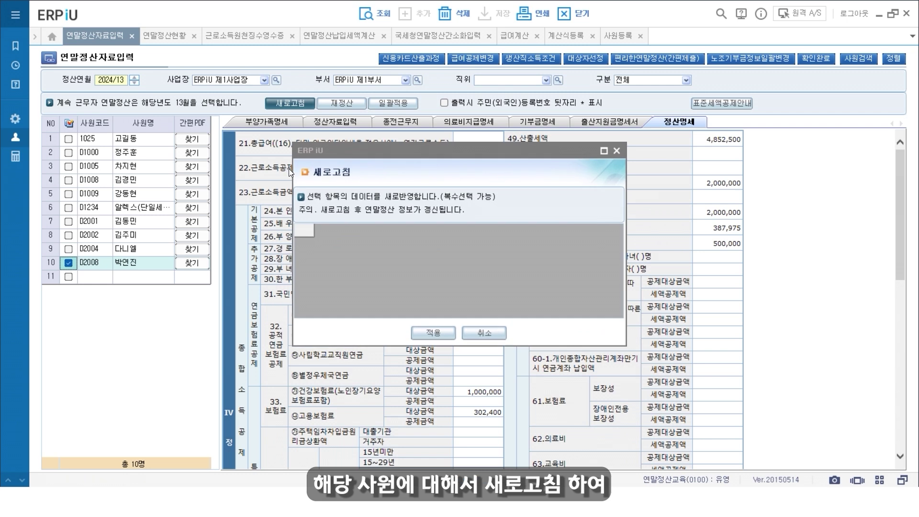
{"action": "left_click", "coordinate": [303, 247]}
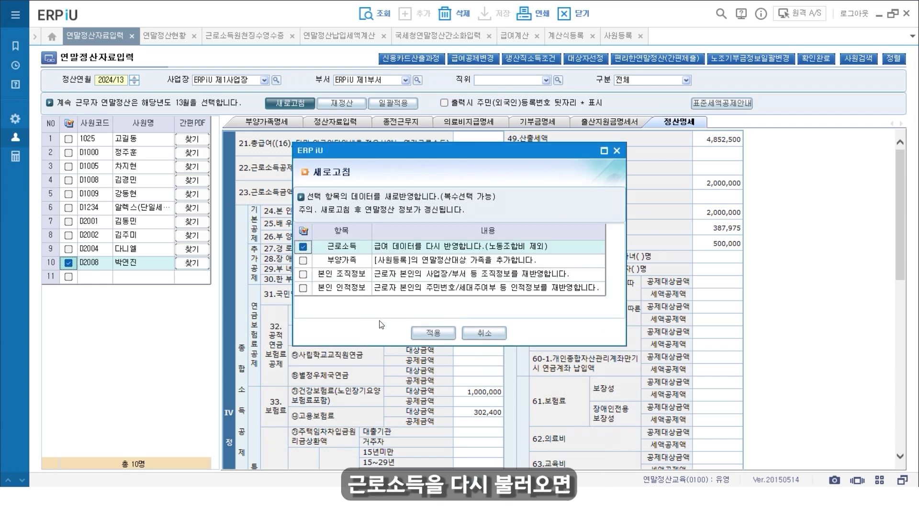
{"action": "left_click", "coordinate": [415, 334]}
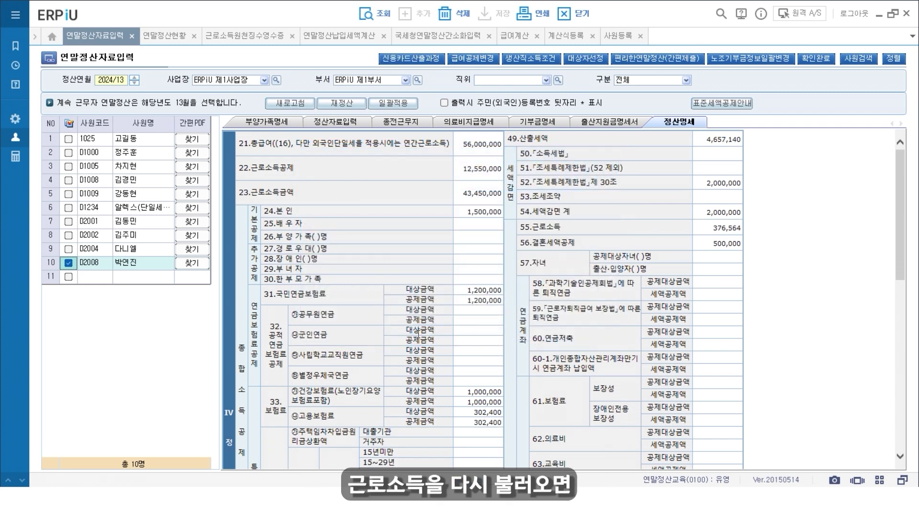
In 정산자료입력, check the employee's 감면소득 breakdown and 중소기업취업자 세액감면 details, closing each
{"action": "left_click", "coordinate": [329, 126]}
{"action": "left_click", "coordinate": [369, 318]}
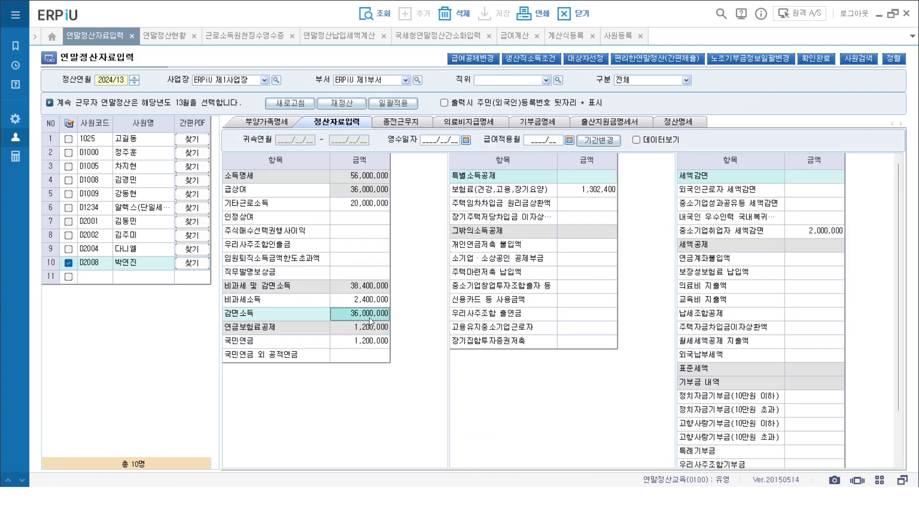
{"action": "double_click", "coordinate": [369, 317]}
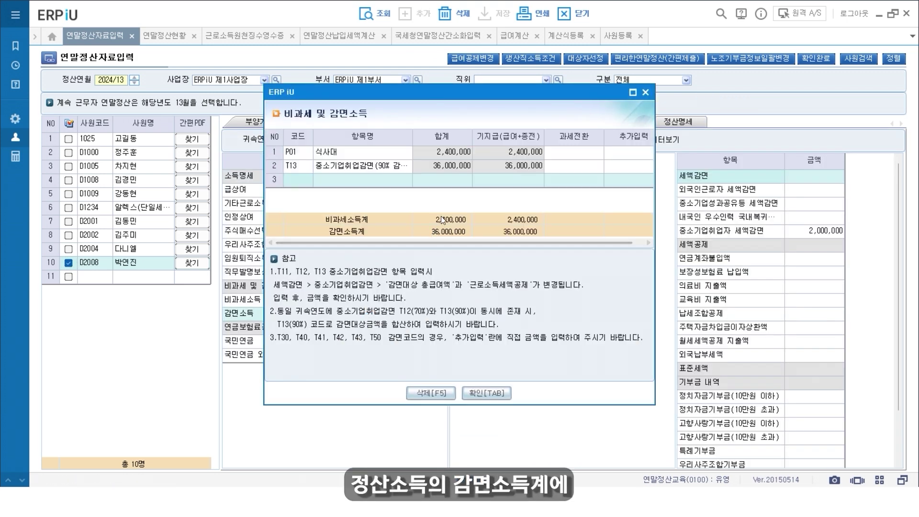
{"action": "left_click_drag", "start_coordinate": [443, 242], "coordinate": [450, 242]}
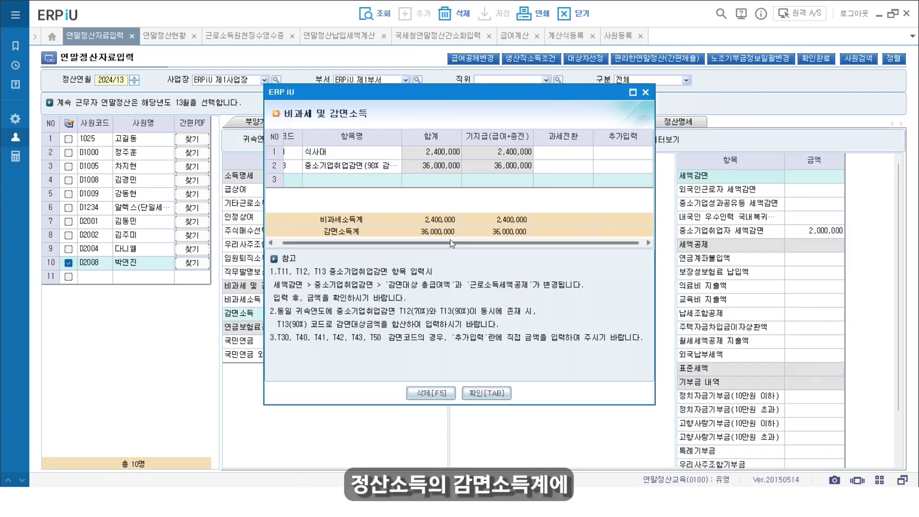
{"action": "left_click", "coordinate": [380, 168]}
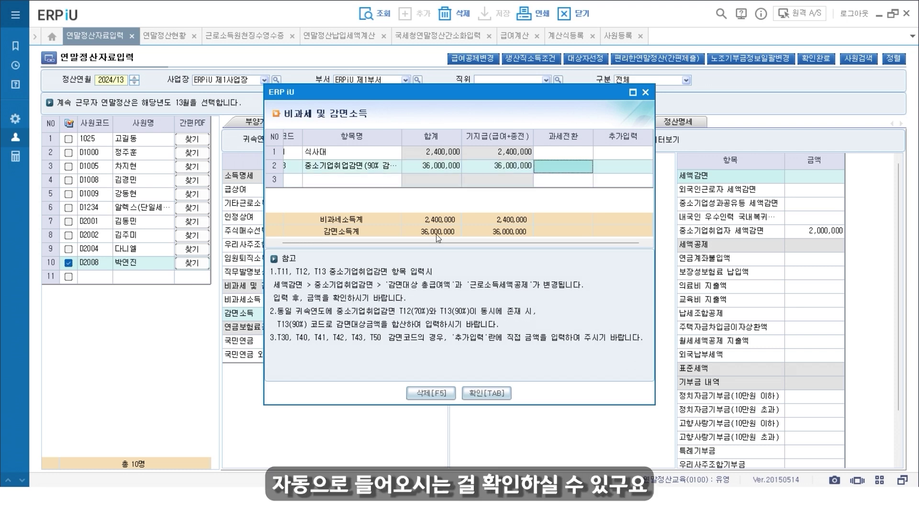
{"action": "left_click", "coordinate": [645, 93]}
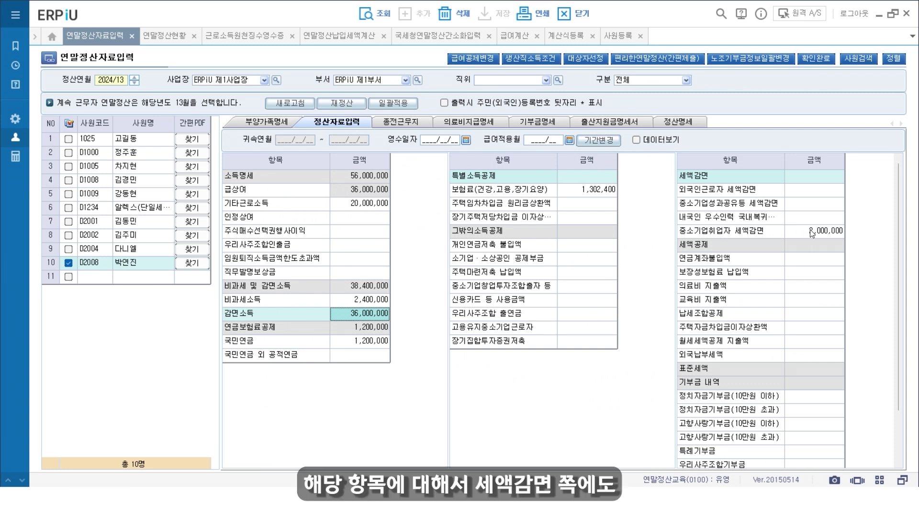
{"action": "double_click", "coordinate": [812, 232]}
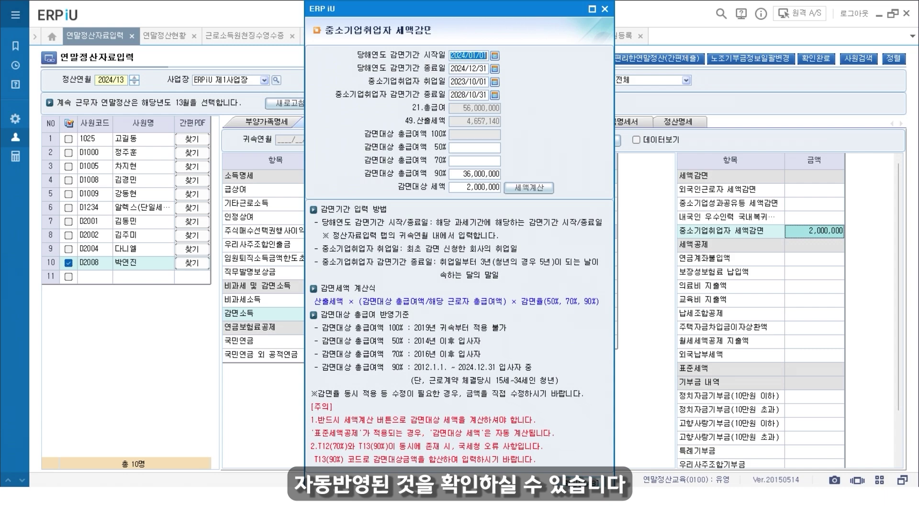
{"action": "key", "text": "Tab"}
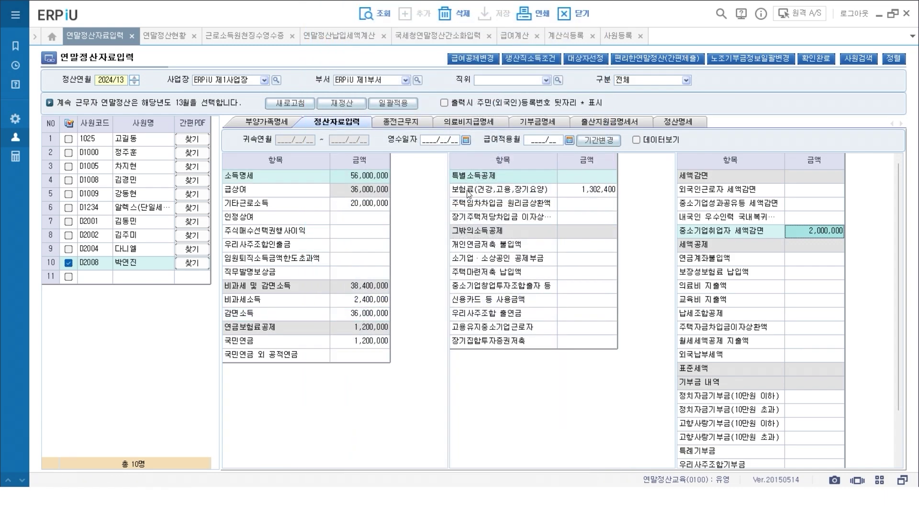